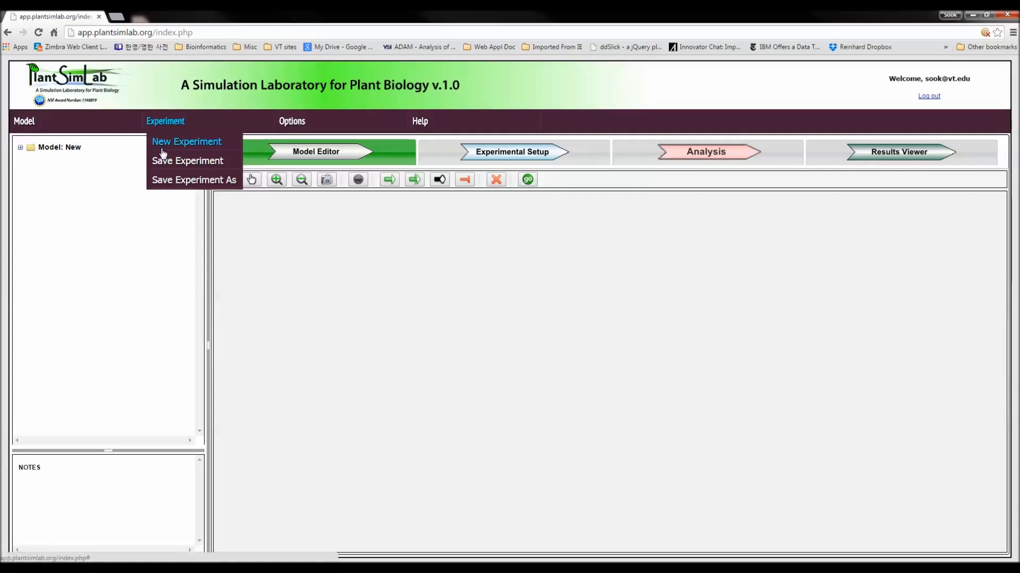
{"action": "left_click", "coordinate": [287, 125]}
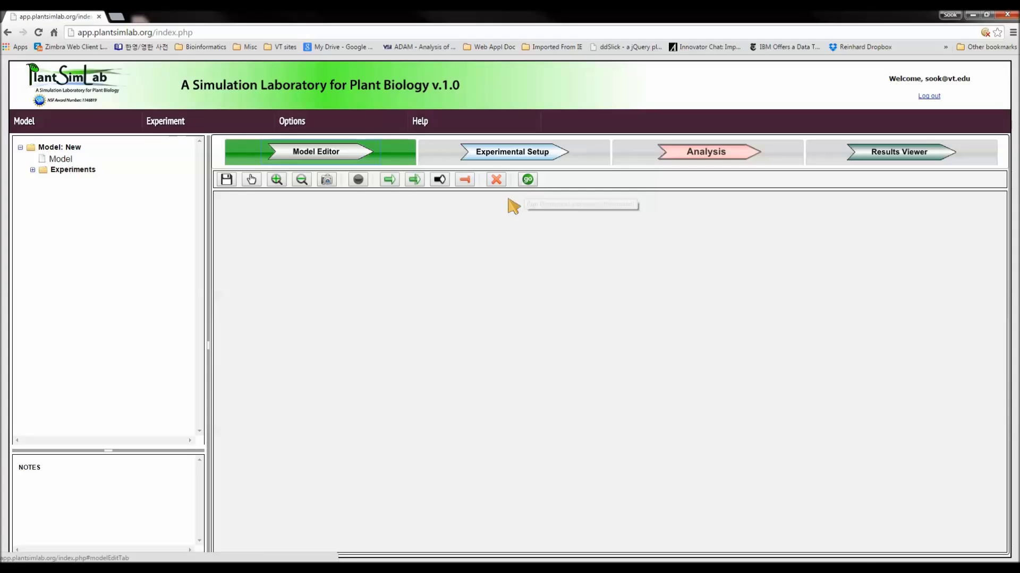
- Add a black square two-state node with short name CAP and full name cAMP receptor protein near the canvas's upper area
{"action": "left_click", "coordinate": [358, 183]}
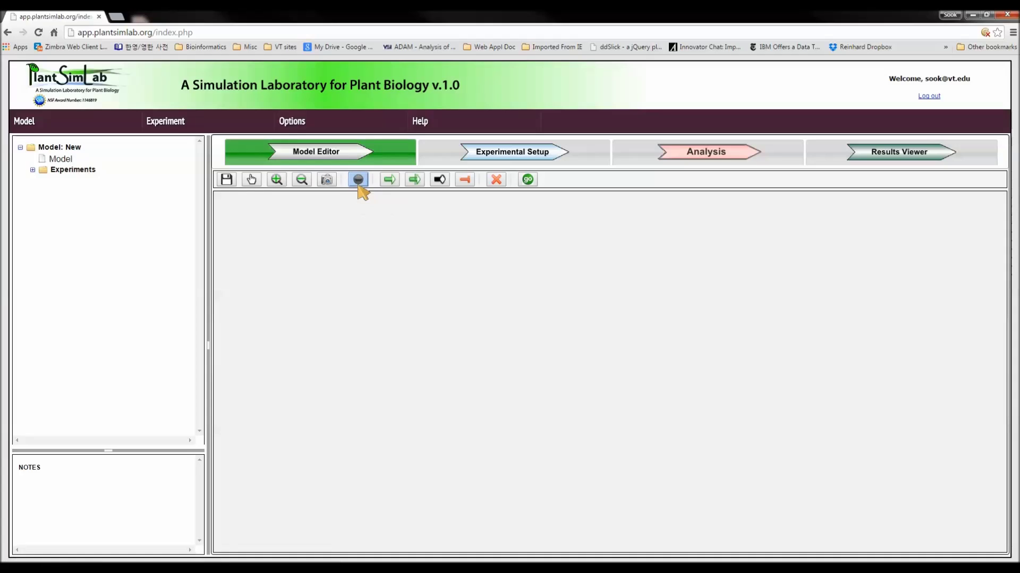
{"action": "left_click", "coordinate": [391, 245]}
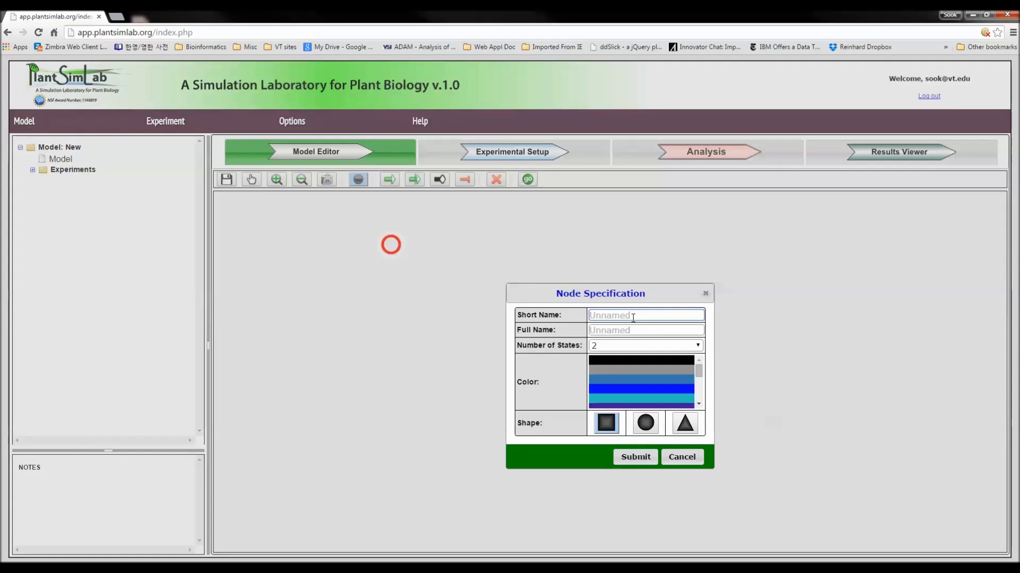
{"action": "type", "text": "CAP"}
{"action": "left_click_drag", "start_coordinate": [629, 330], "coordinate": [586, 337]}
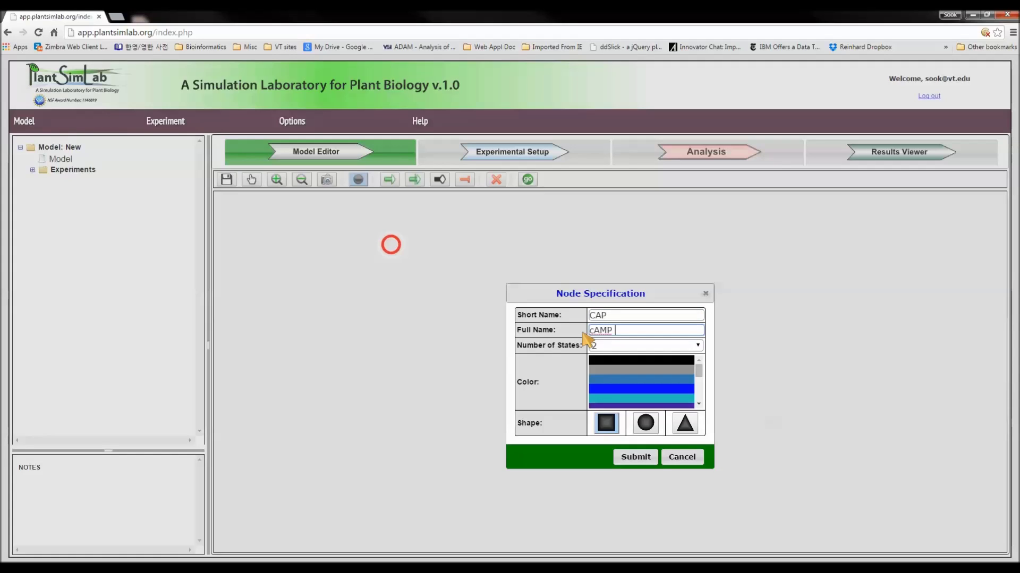
{"action": "type", "text": "cAMP receptor protein"}
{"action": "left_click", "coordinate": [624, 364]}
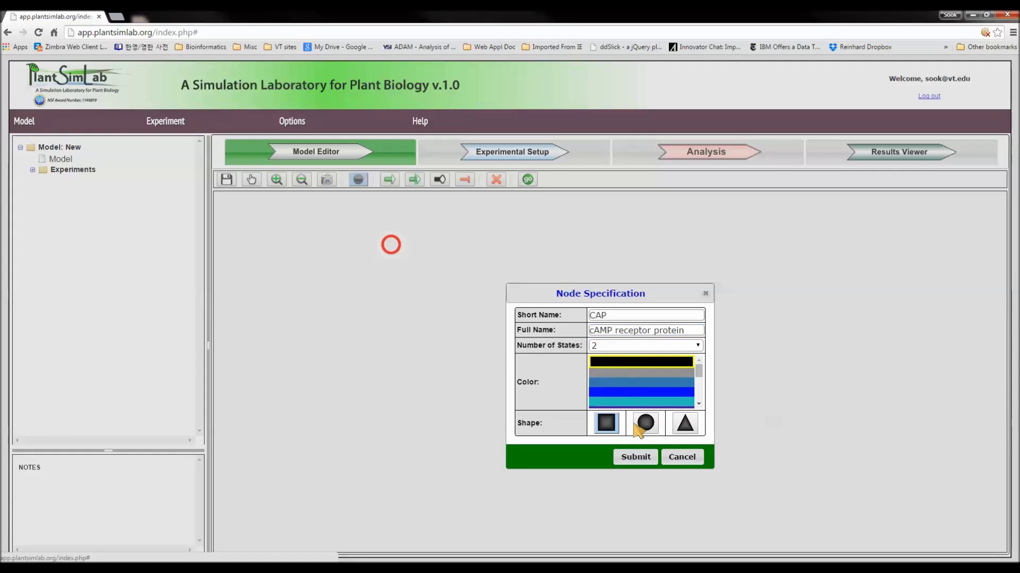
{"action": "left_click", "coordinate": [637, 458]}
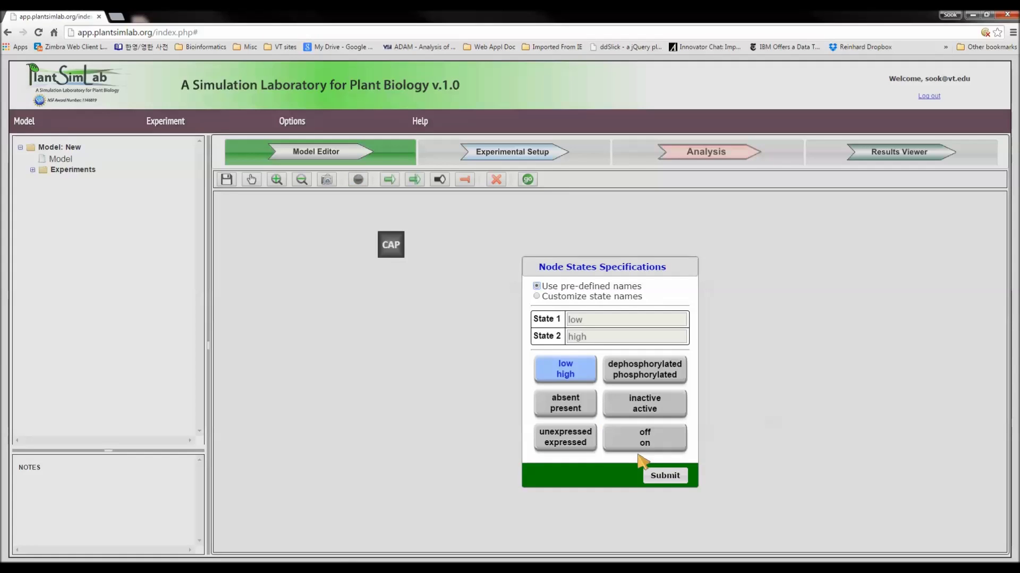
{"action": "left_click", "coordinate": [536, 296]}
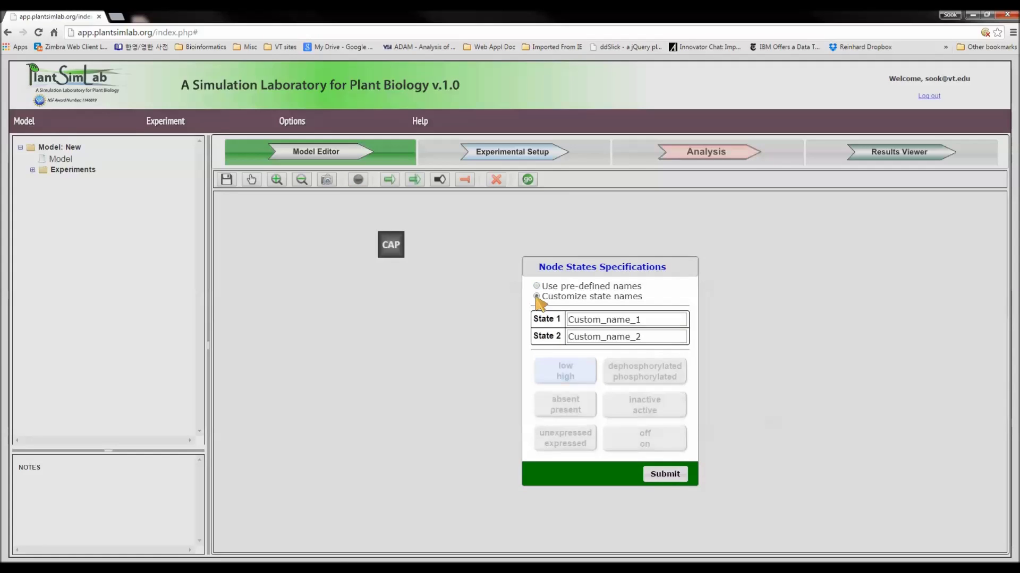
{"action": "left_click_drag", "start_coordinate": [571, 320], "coordinate": [642, 319]}
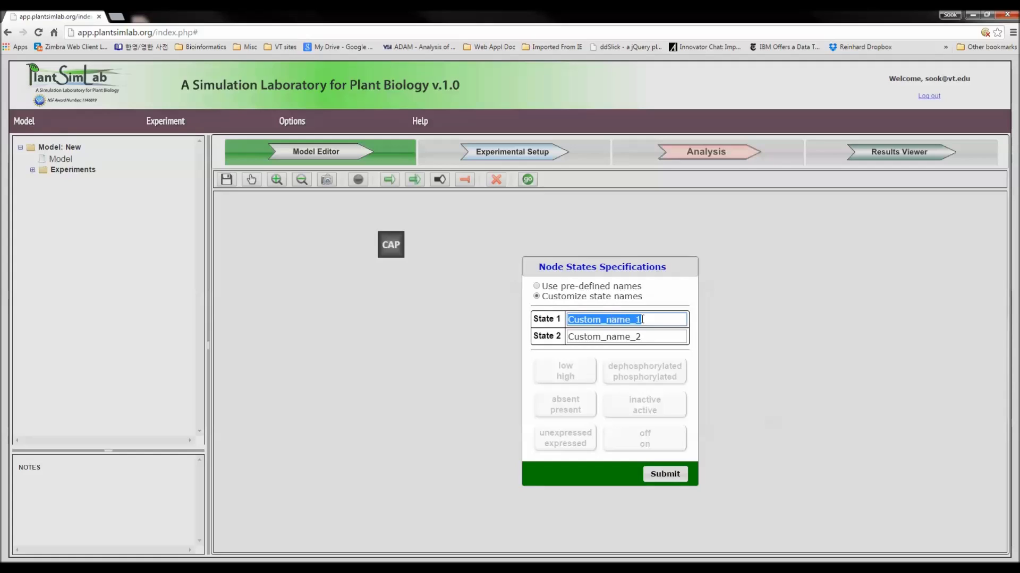
{"action": "type", "text": "test"}
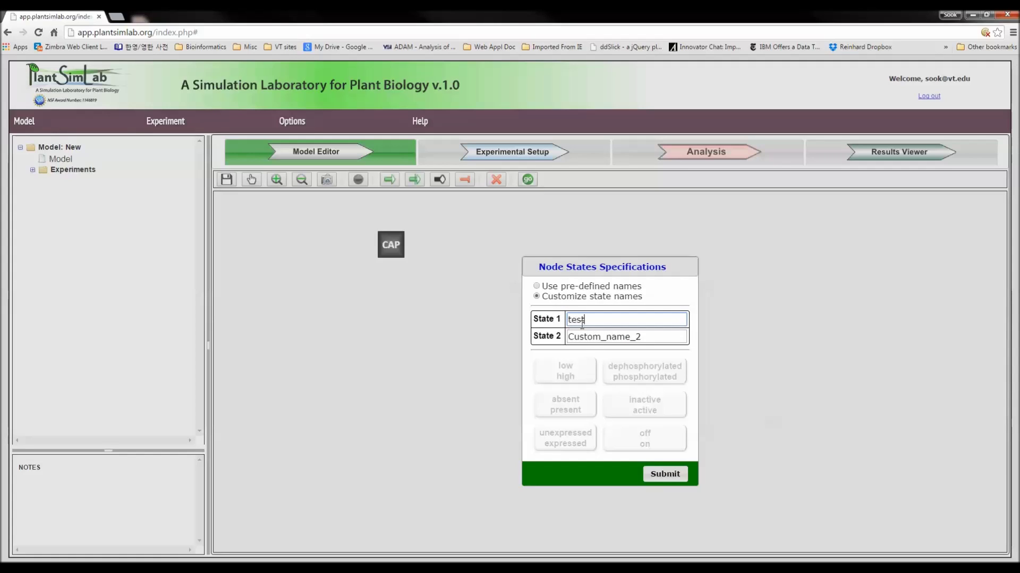
- Give the CAP node the pre-defined state names low and high
{"action": "left_click", "coordinate": [536, 287]}
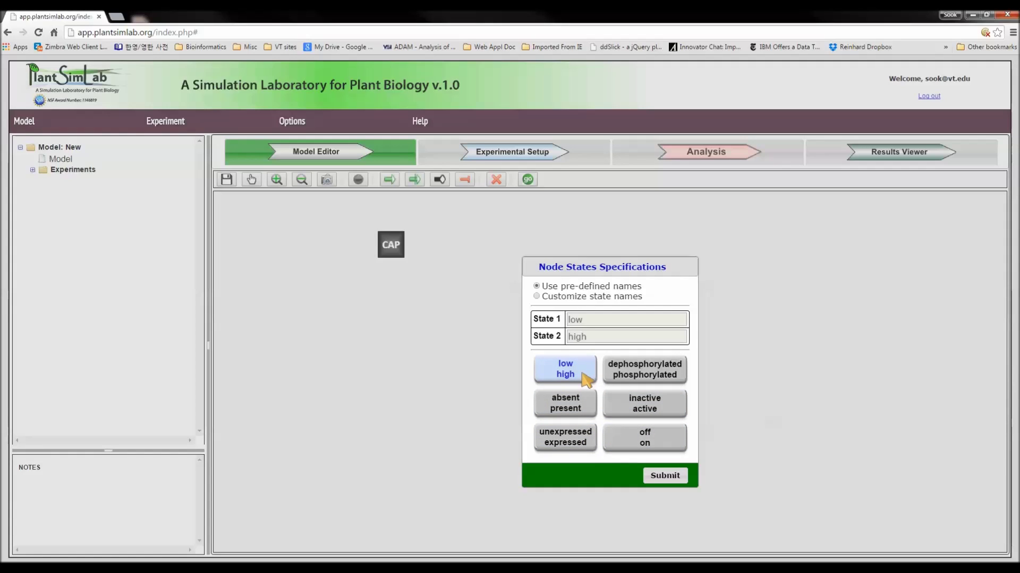
{"action": "left_click", "coordinate": [665, 476]}
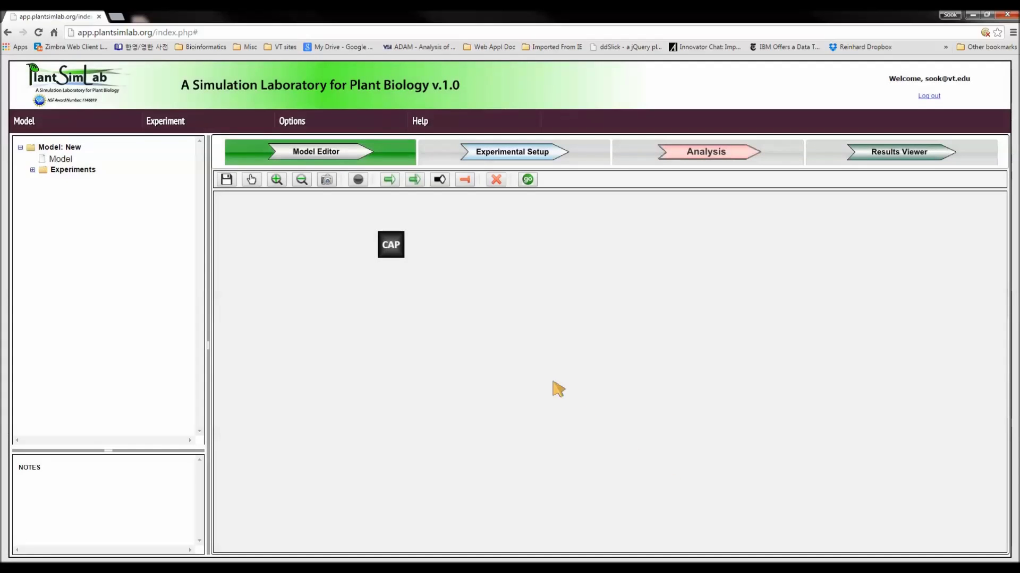
- Add a blue circular node mRNA, full name Lac operon mRNA, beside CAP with the states low and high
{"action": "left_click", "coordinate": [359, 180]}
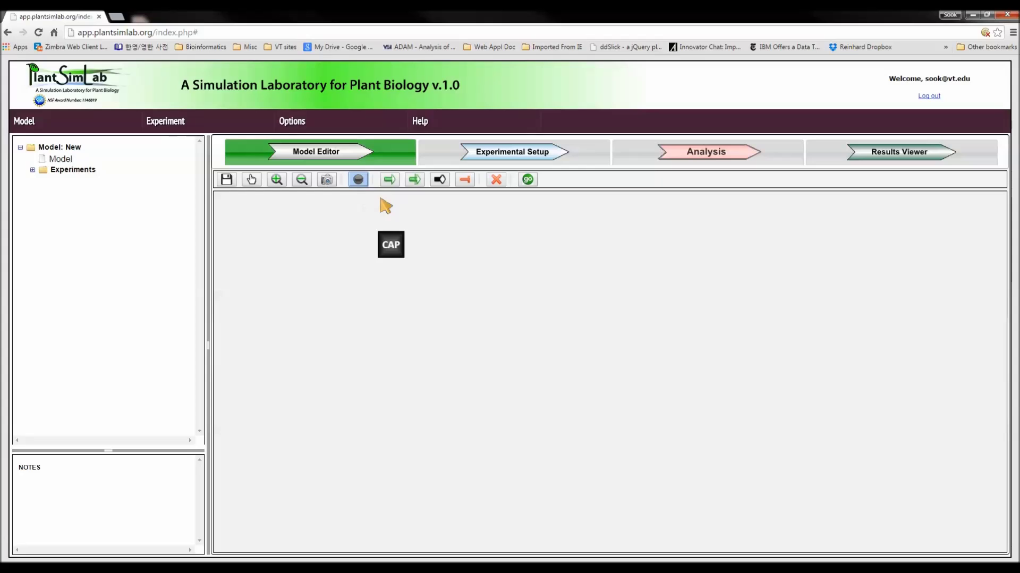
{"action": "left_click", "coordinate": [522, 242]}
{"action": "type", "text": "mRNA"}
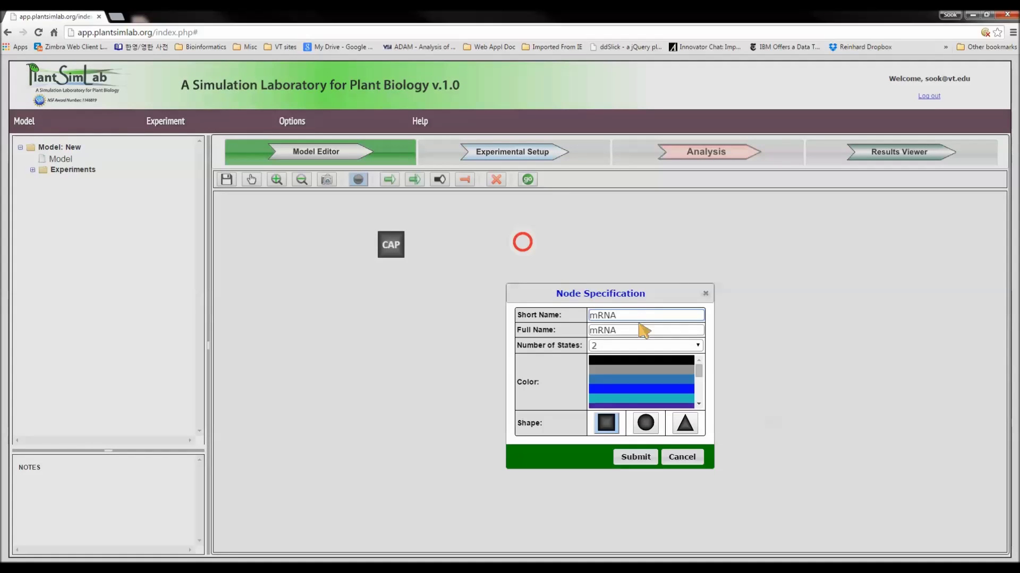
{"action": "left_click", "coordinate": [631, 330]}
{"action": "type", "text": "Lac operon"}
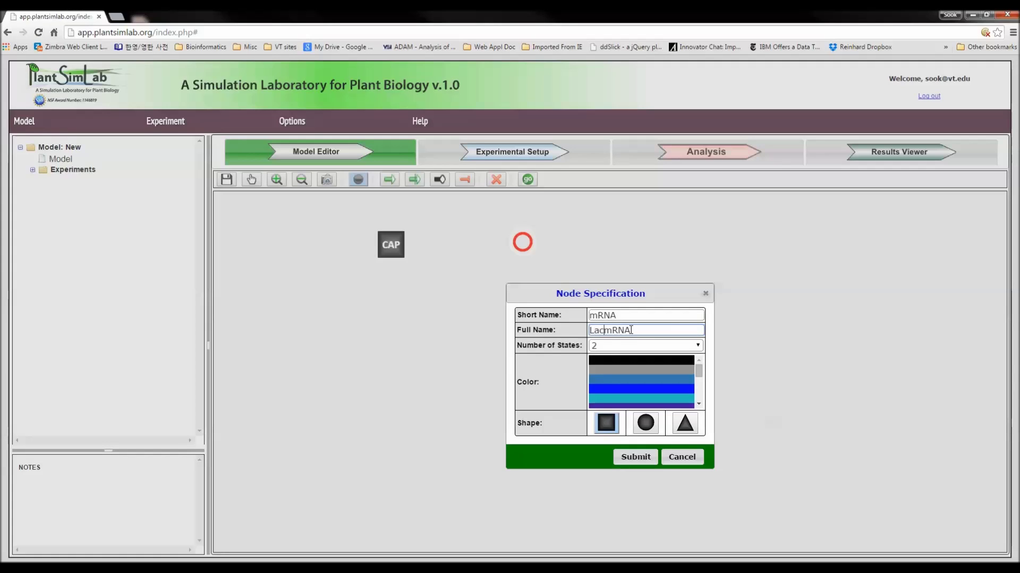
{"action": "left_click", "coordinate": [645, 423]}
{"action": "left_click", "coordinate": [635, 457]}
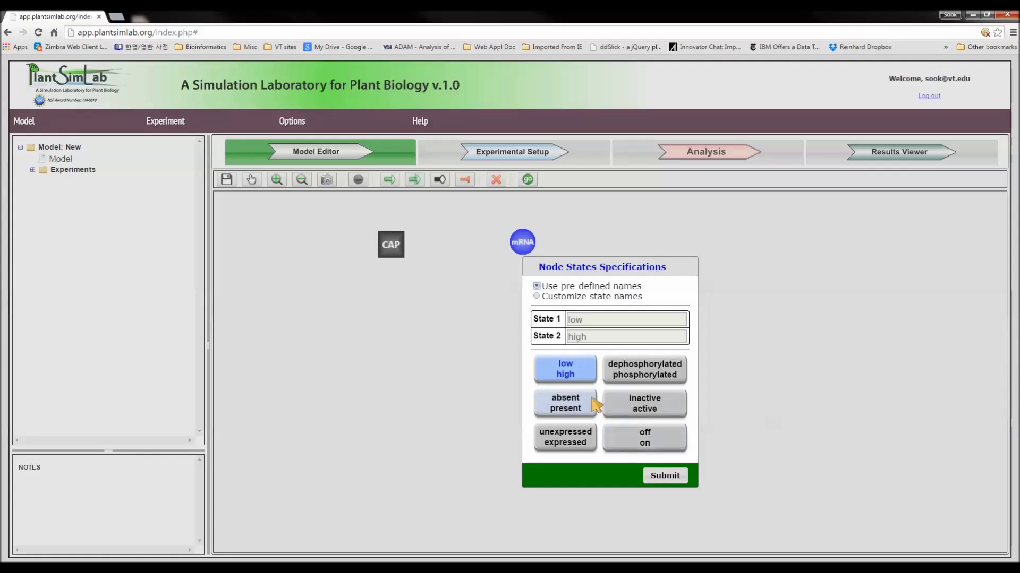
{"action": "left_click", "coordinate": [661, 475]}
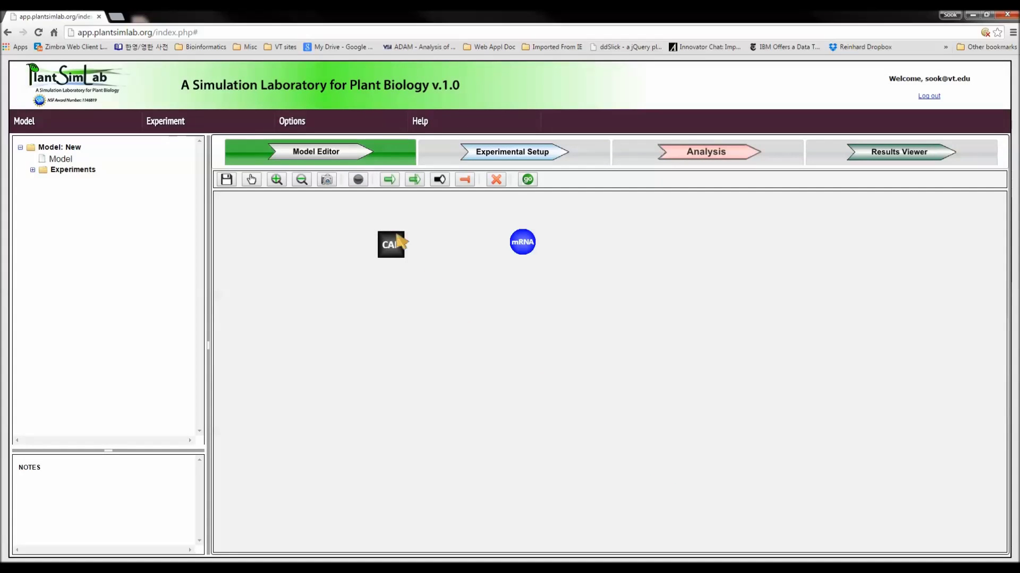
- Add a green circular node LacY below mRNA, full name Lac B-galactosidase permease protein, with the states low and high
{"action": "left_click", "coordinate": [358, 180]}
{"action": "left_click", "coordinate": [552, 341]}
{"action": "left_click", "coordinate": [605, 316]}
{"action": "type", "text": "Lac B-gal"}
{"action": "left_click_drag", "start_coordinate": [606, 330], "coordinate": [621, 329]}
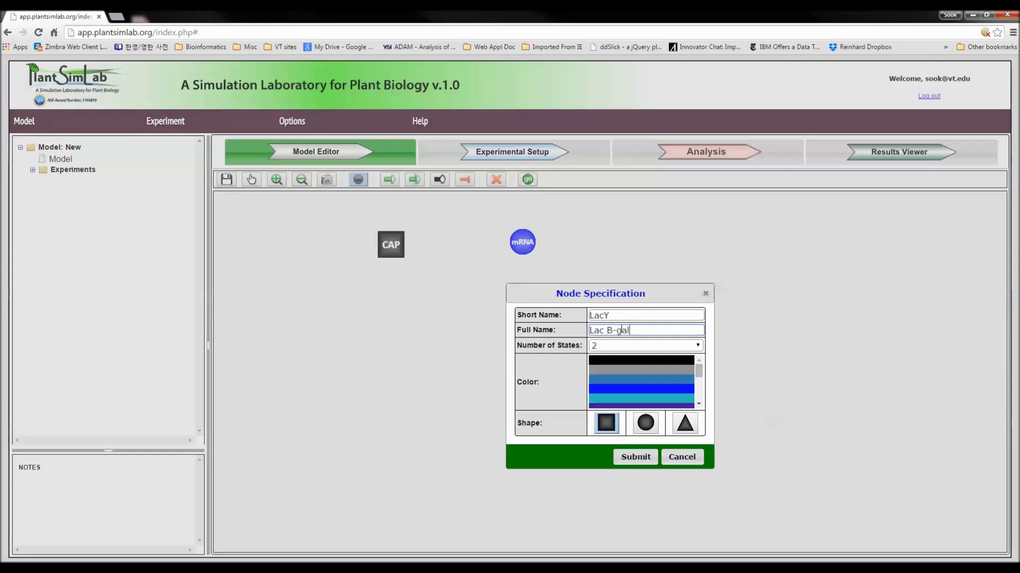
{"action": "type", "text": "B-galactosidase permease protein"}
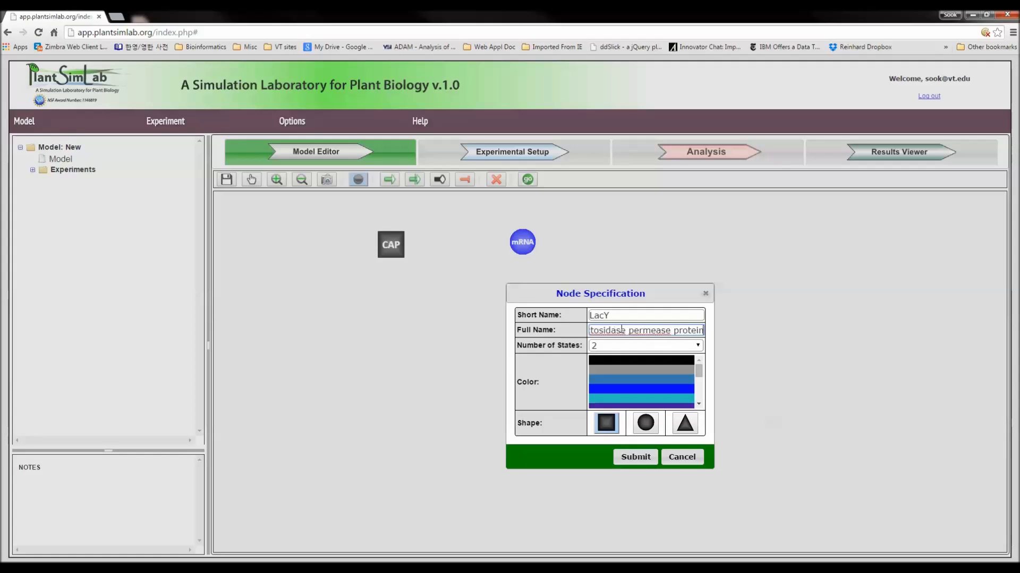
{"action": "left_click", "coordinate": [698, 386]}
{"action": "left_click", "coordinate": [641, 383]}
{"action": "left_click", "coordinate": [645, 422]}
{"action": "left_click", "coordinate": [646, 456]}
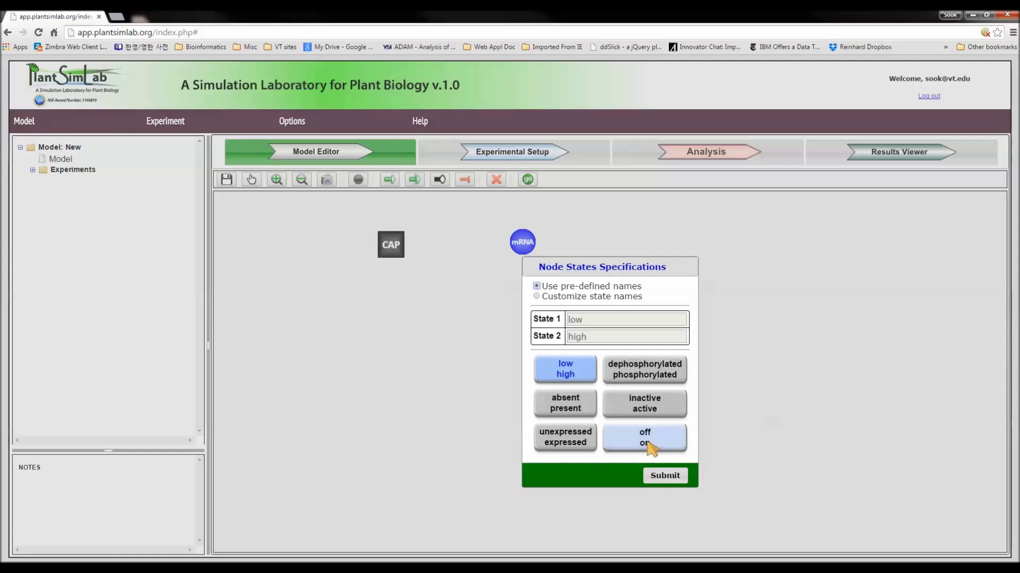
{"action": "left_click", "coordinate": [661, 476]}
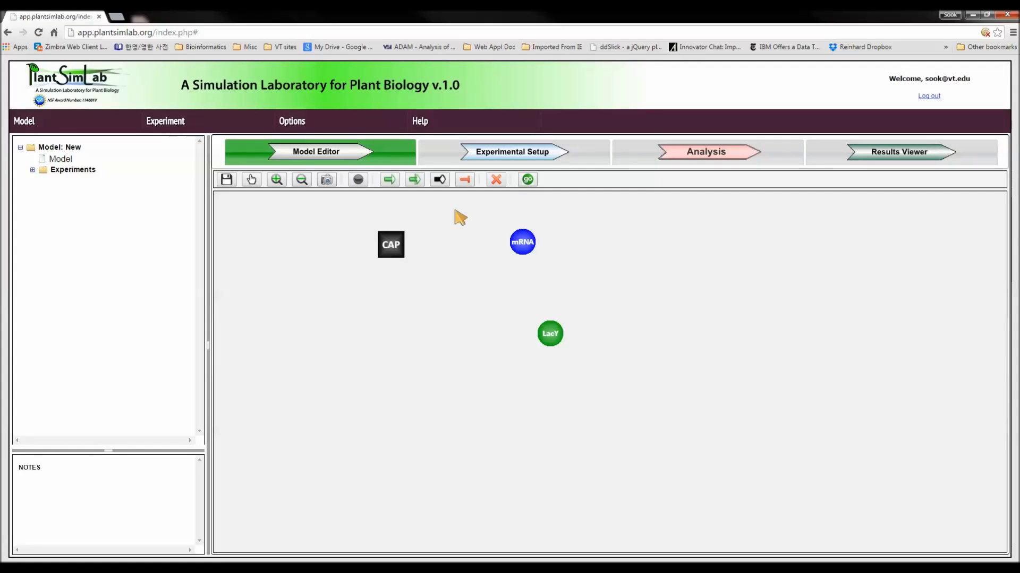
- Add a green circular two-state node LacZ, full name Lac B-galactosidase protein, beside LacY
{"action": "left_click", "coordinate": [358, 179]}
{"action": "left_click", "coordinate": [486, 333]}
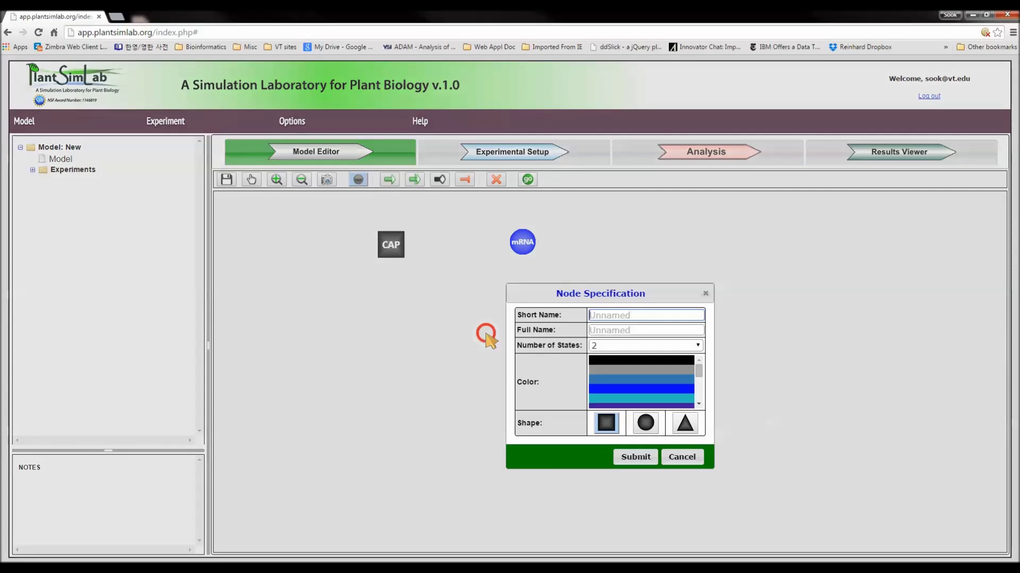
{"action": "type", "text": "LacZ"}
{"action": "left_click_drag", "start_coordinate": [605, 330], "coordinate": [612, 328]}
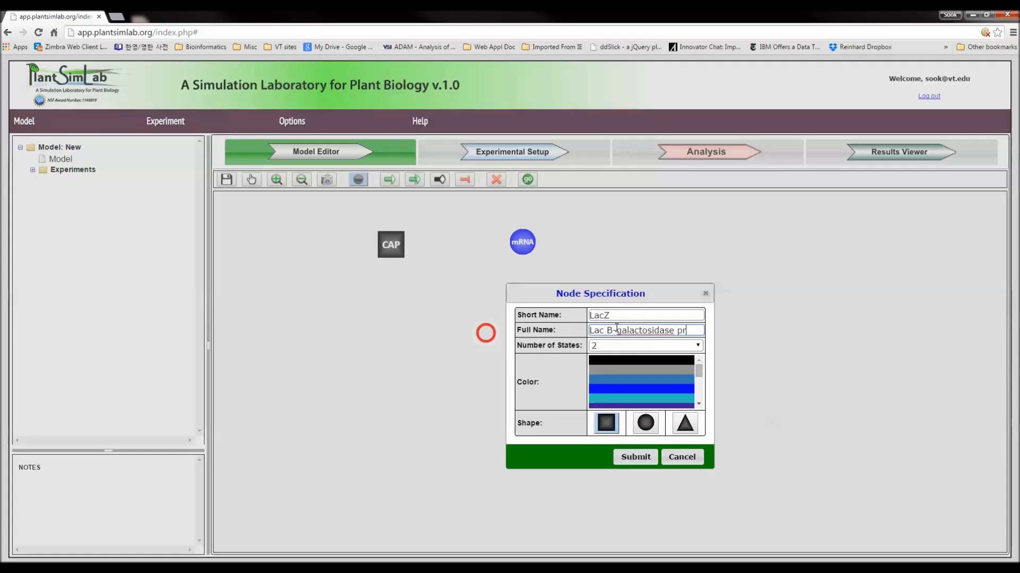
{"action": "type", "text": "tein"}
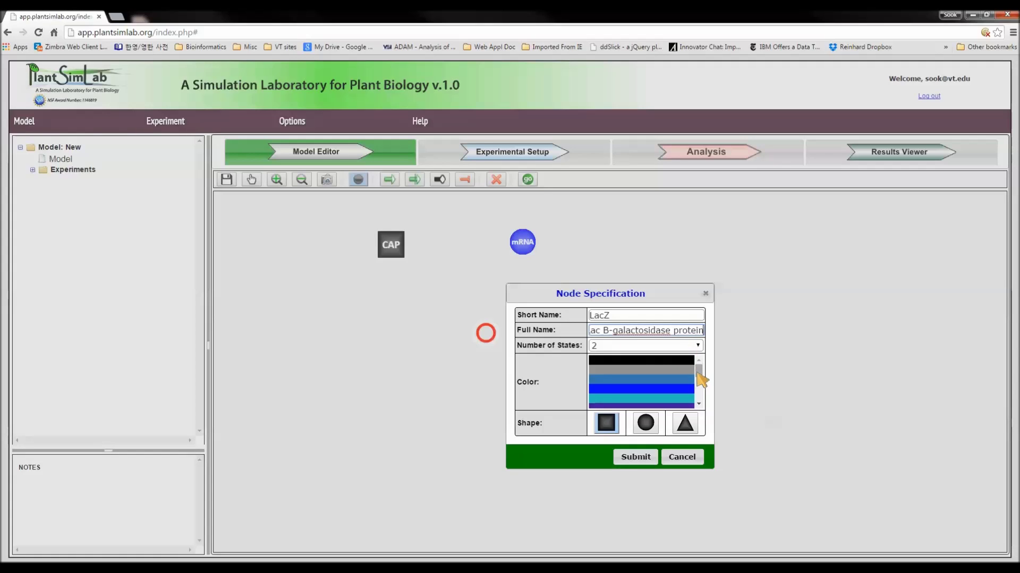
{"action": "left_click_drag", "start_coordinate": [698, 374], "coordinate": [698, 384]}
{"action": "left_click", "coordinate": [638, 386]}
{"action": "left_click", "coordinate": [645, 423]}
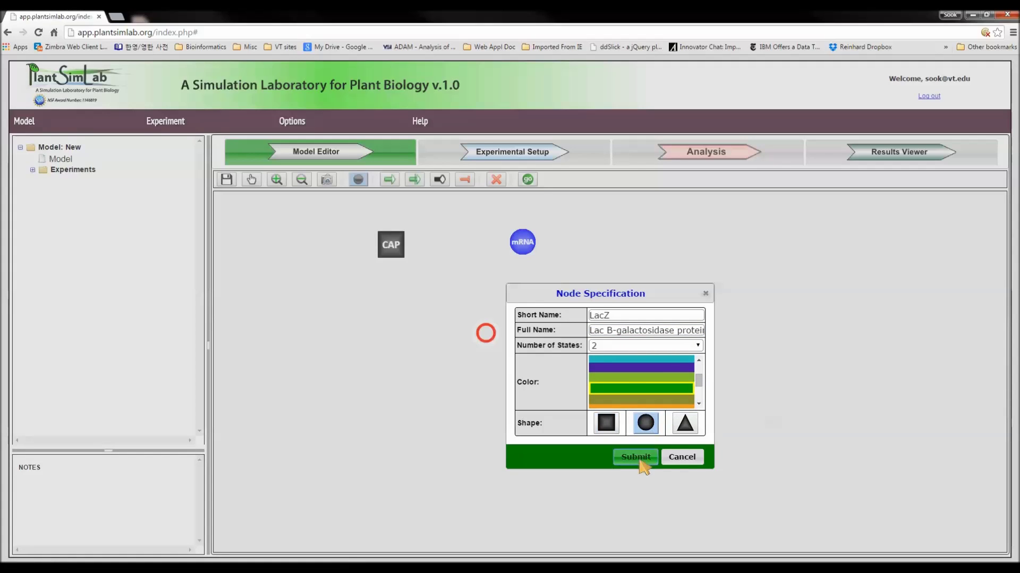
{"action": "left_click", "coordinate": [635, 457]}
{"action": "left_click", "coordinate": [644, 443]}
{"action": "left_click", "coordinate": [664, 476]}
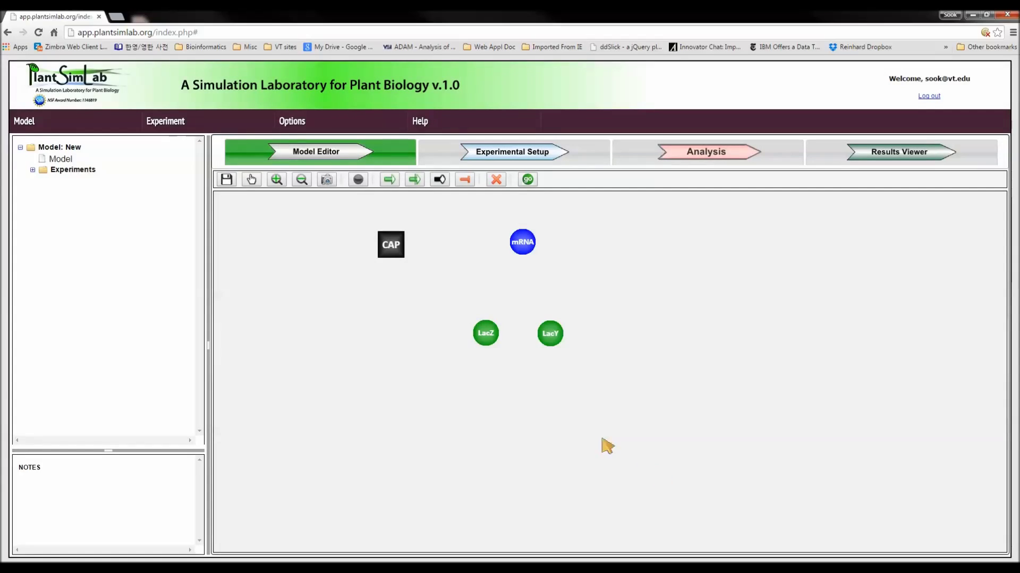
- Add a purple square node LacI below CAP, full name Lac repressor protein, with three states: low, med and high
{"action": "left_click", "coordinate": [364, 181]}
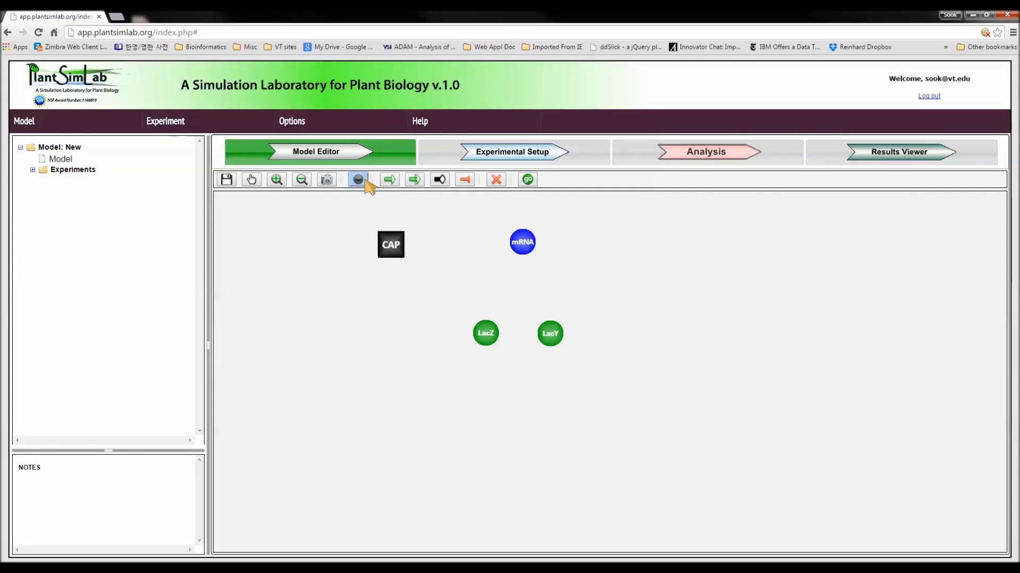
{"action": "left_click", "coordinate": [429, 287]}
{"action": "left_click", "coordinate": [591, 315]}
{"action": "type", "text": "La"}
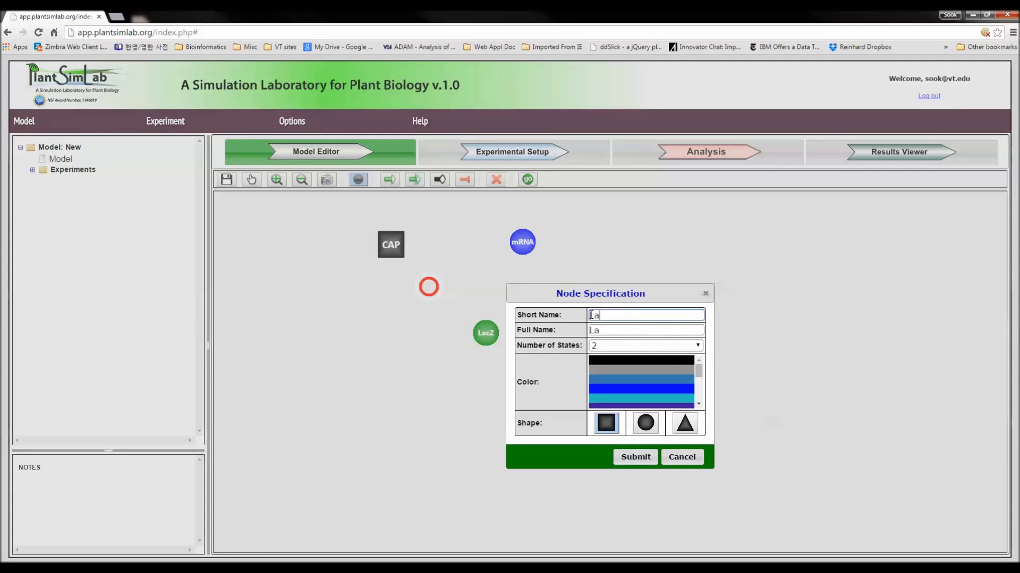
{"action": "type", "text": "cI"}
{"action": "left_click_drag", "start_coordinate": [605, 331], "coordinate": [612, 331]}
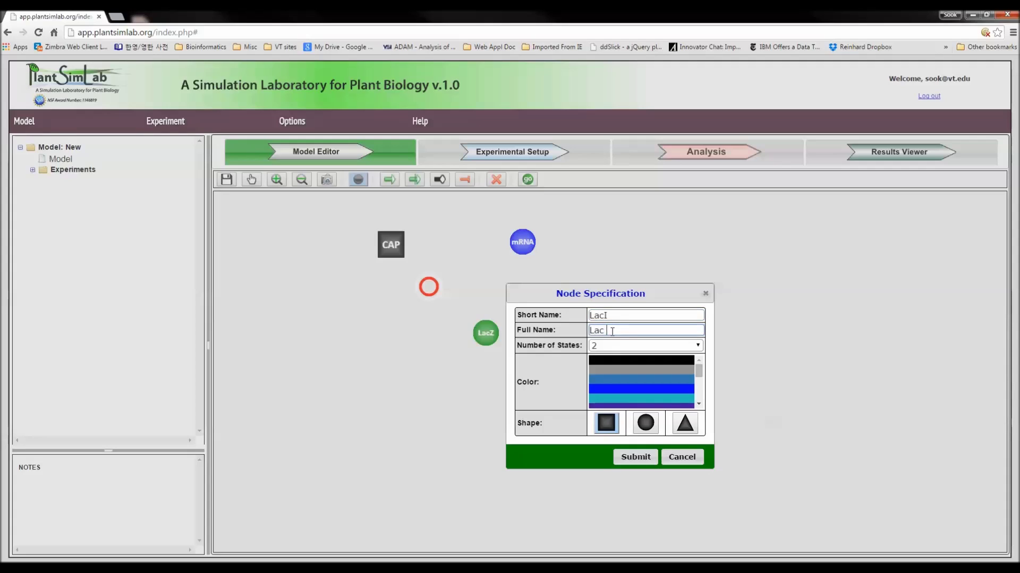
{"action": "type", "text": "repressor protein"}
{"action": "left_click", "coordinate": [698, 346]}
{"action": "left_click", "coordinate": [617, 370]}
{"action": "left_click_drag", "start_coordinate": [699, 371], "coordinate": [699, 399]}
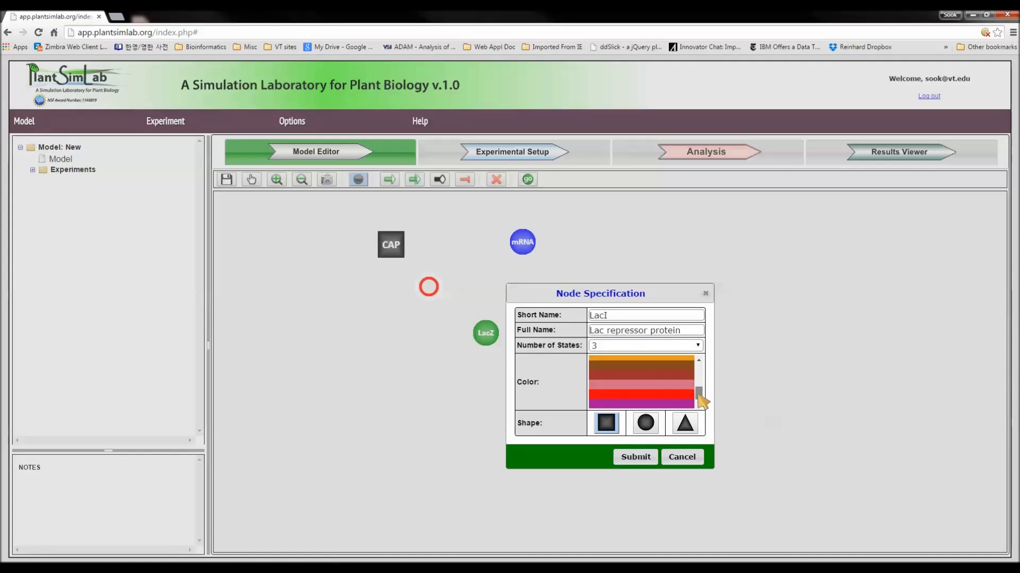
{"action": "left_click", "coordinate": [655, 452]}
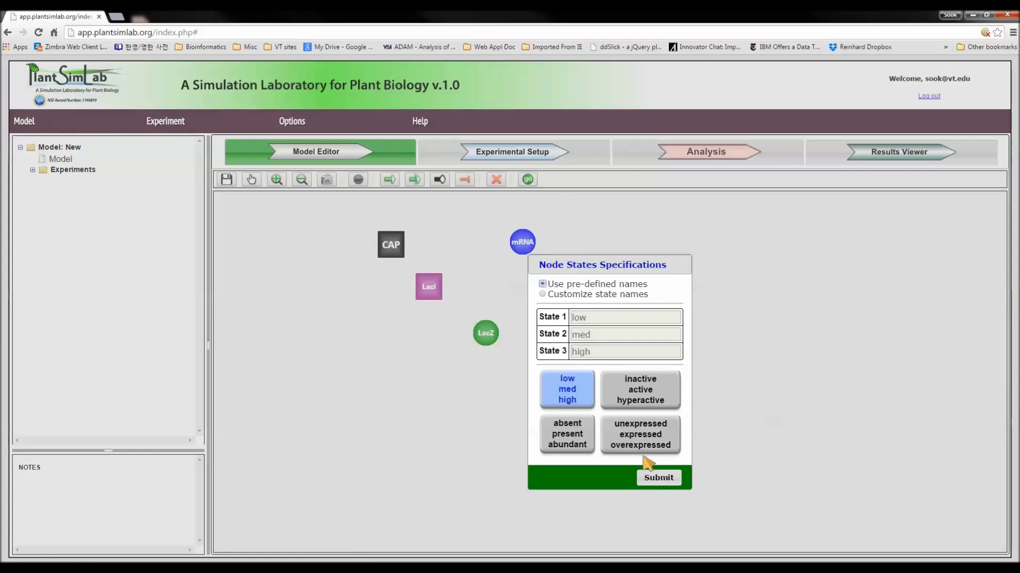
{"action": "left_click", "coordinate": [658, 478]}
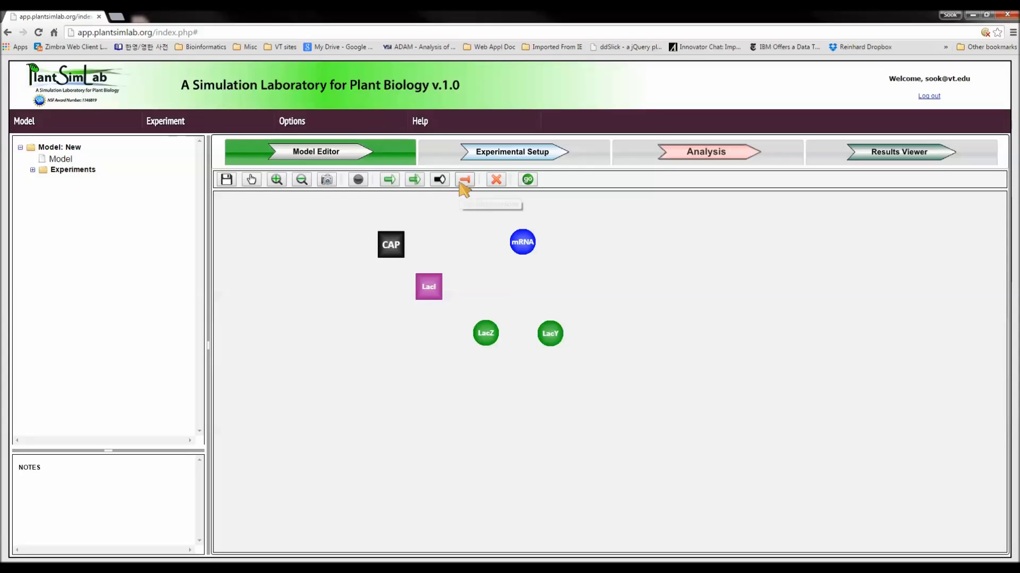
- Connect CAP to mRNA with an activation edge named activator
{"action": "left_click", "coordinate": [390, 181]}
{"action": "left_click", "coordinate": [397, 241]}
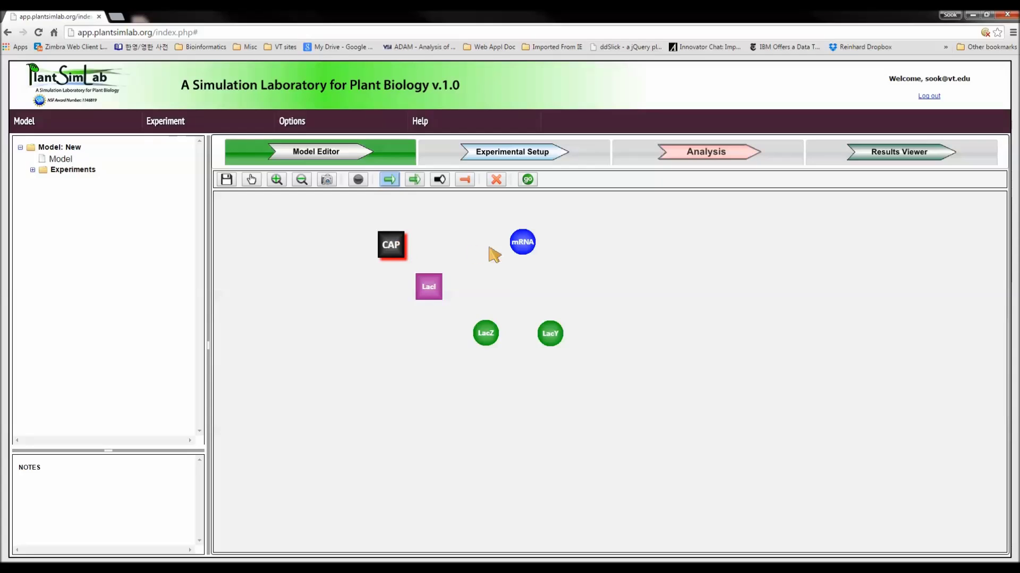
{"action": "left_click", "coordinate": [515, 248]}
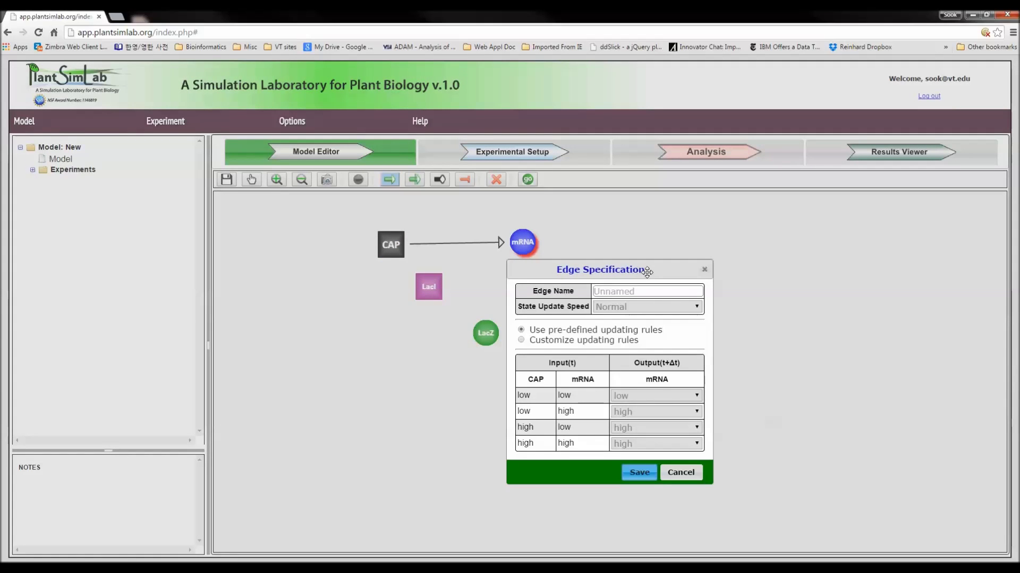
{"action": "left_click", "coordinate": [646, 291]}
{"action": "type", "text": "activator"}
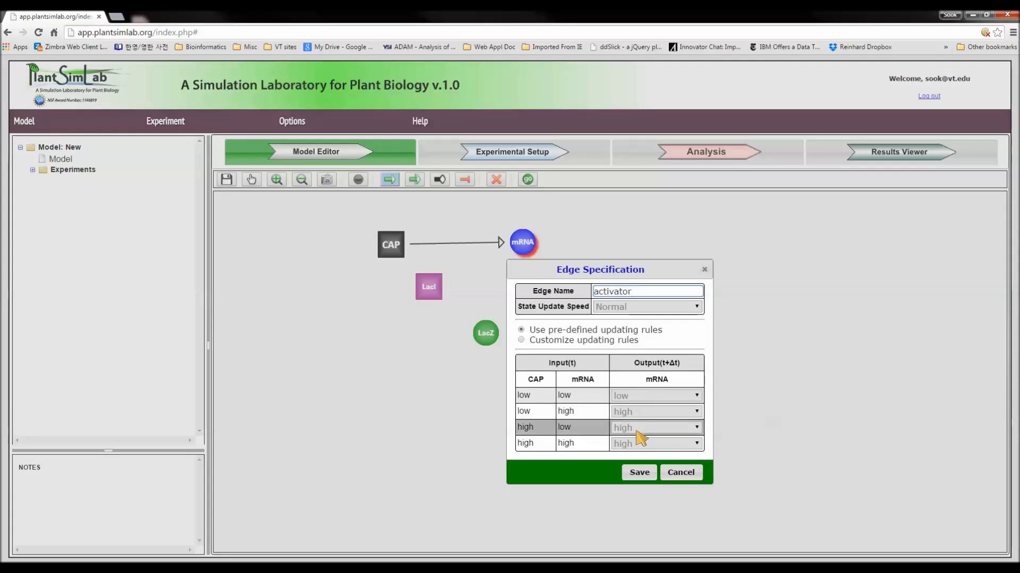
- Customize the activator edge's updating rules so that CAP high with mRNA high outputs low, and save the edge
{"action": "left_click", "coordinate": [521, 340]}
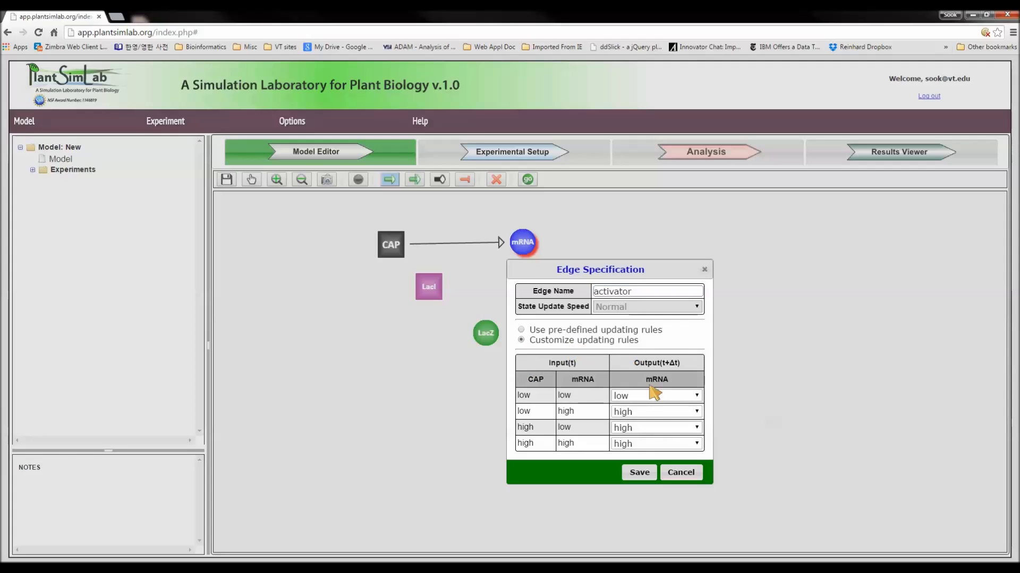
{"action": "left_click", "coordinate": [696, 443]}
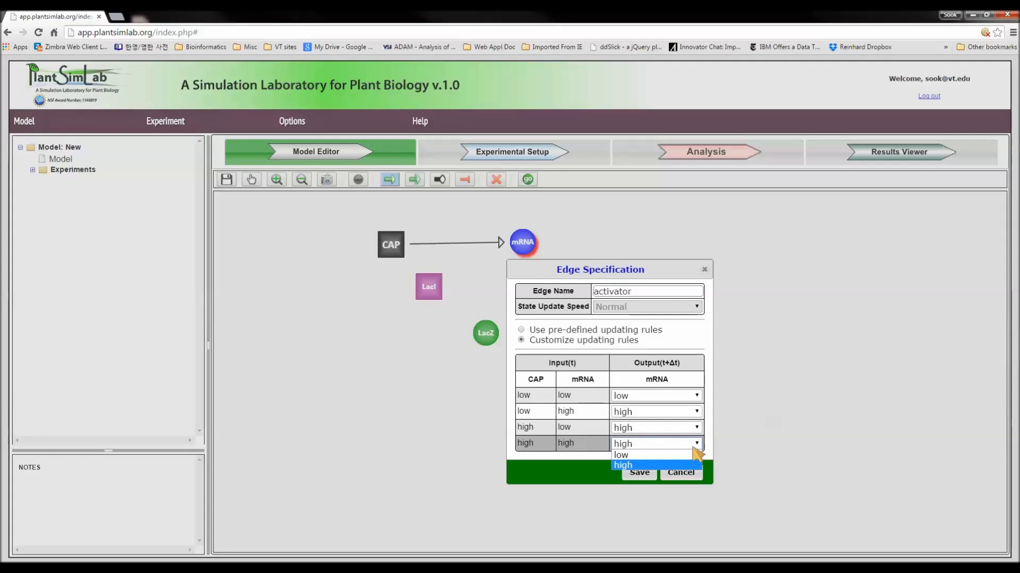
{"action": "left_click", "coordinate": [661, 466]}
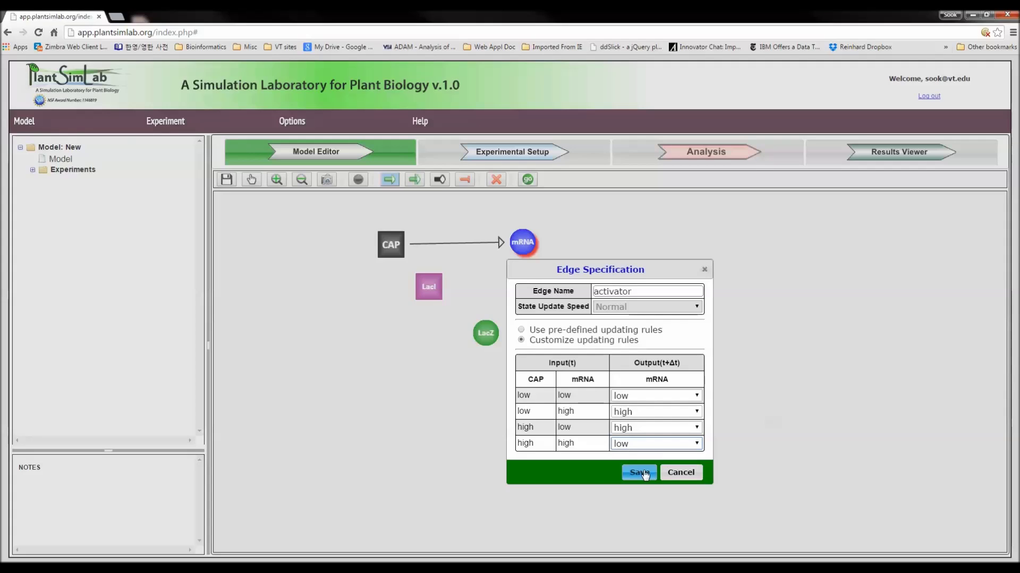
{"action": "left_click", "coordinate": [639, 472]}
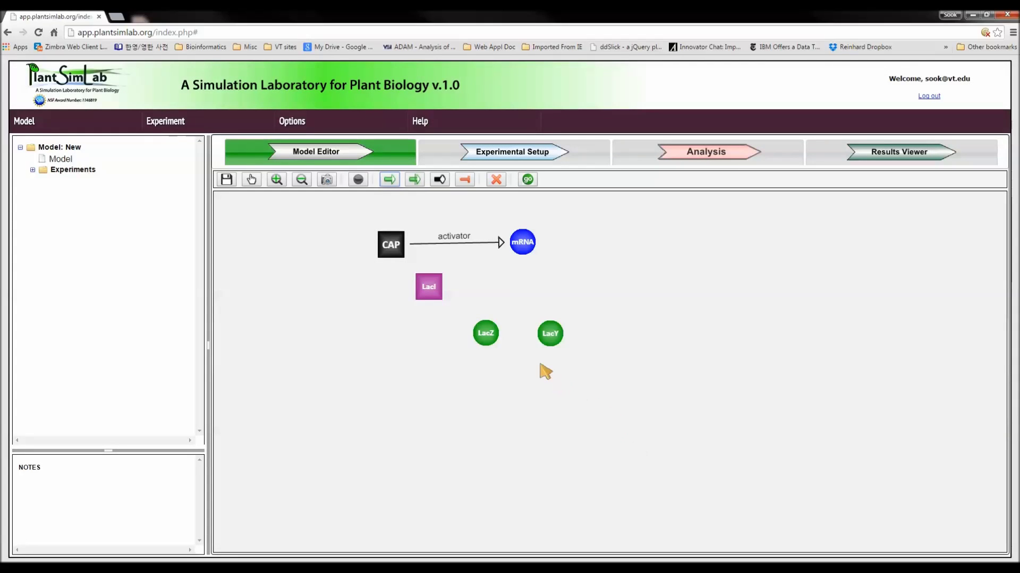
- Add unnamed activation edges from mRNA to LacZ and from mRNA to LacY, keeping the pre-defined updating rules
{"action": "left_click", "coordinate": [520, 251]}
{"action": "left_click", "coordinate": [487, 335]}
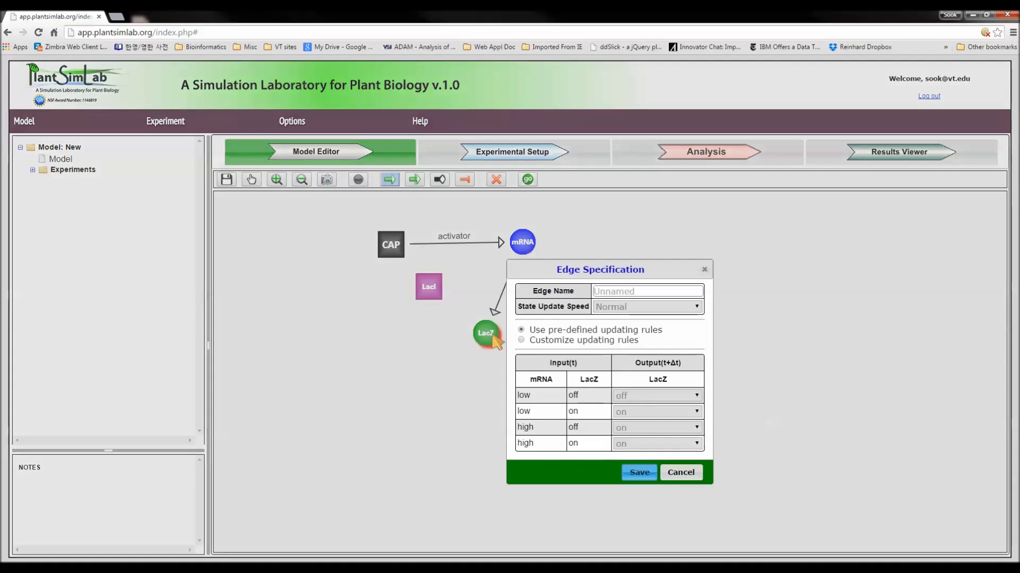
{"action": "left_click", "coordinate": [617, 291]}
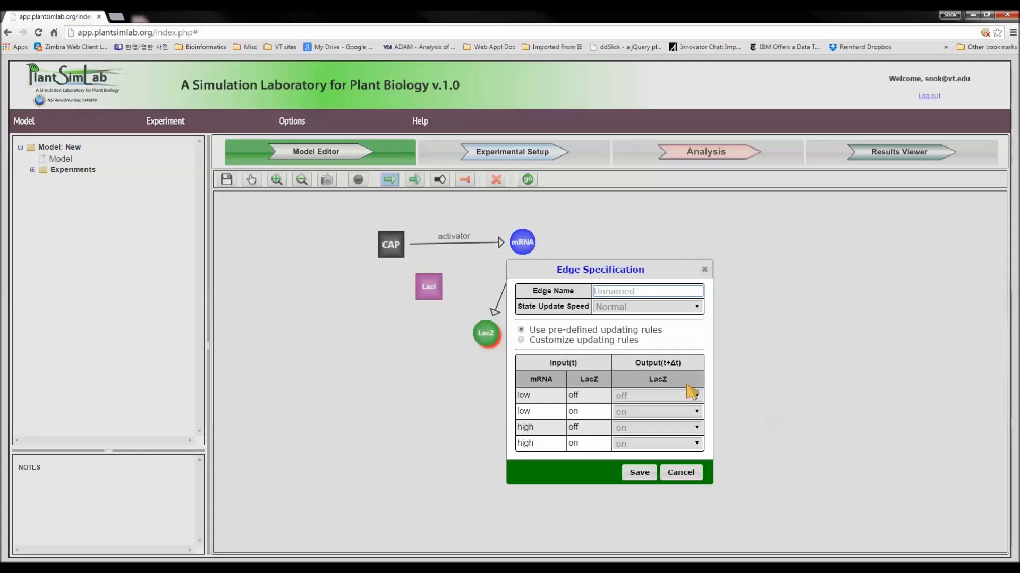
{"action": "left_click", "coordinate": [633, 473]}
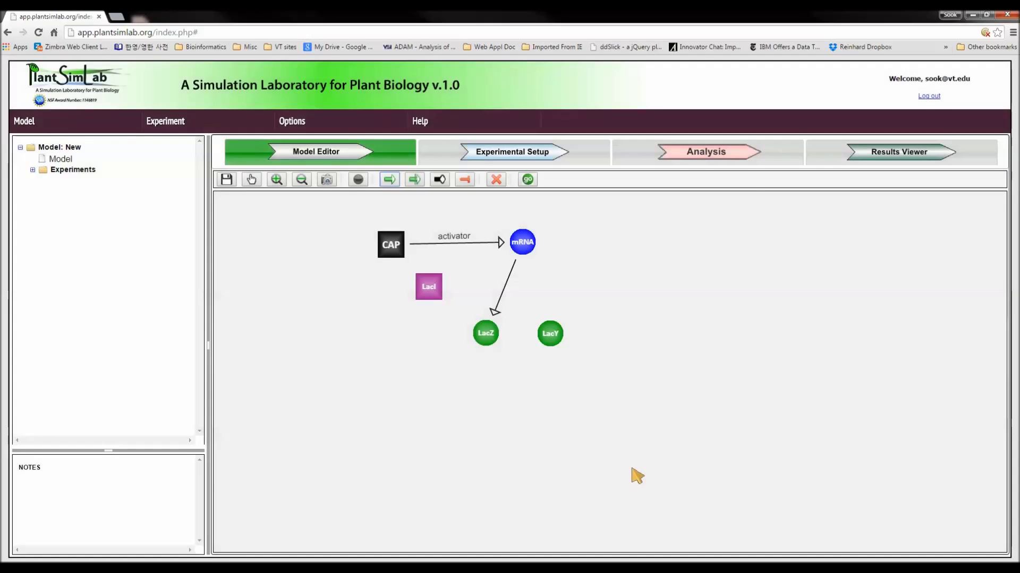
{"action": "left_click", "coordinate": [514, 250]}
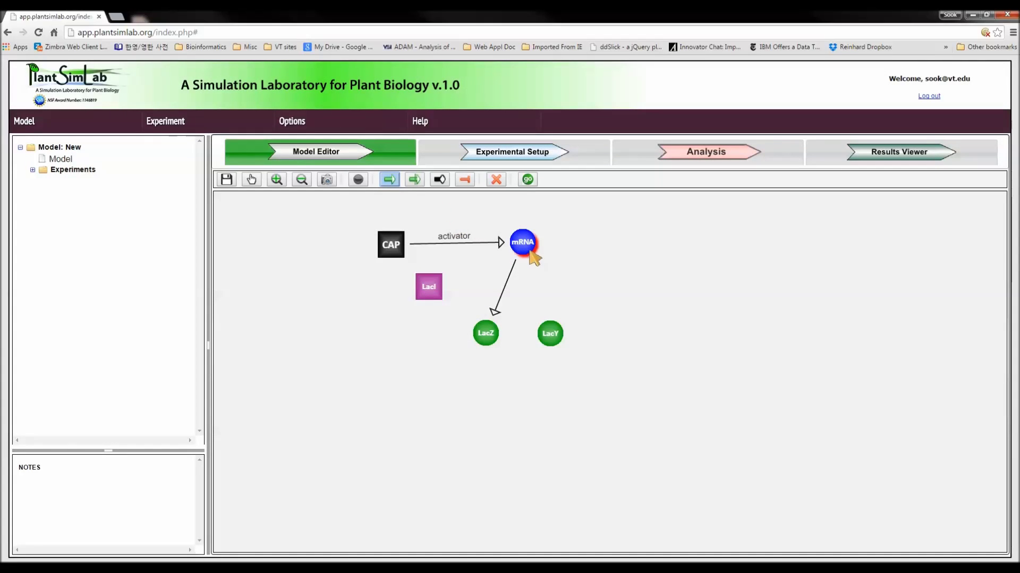
{"action": "left_click", "coordinate": [550, 333]}
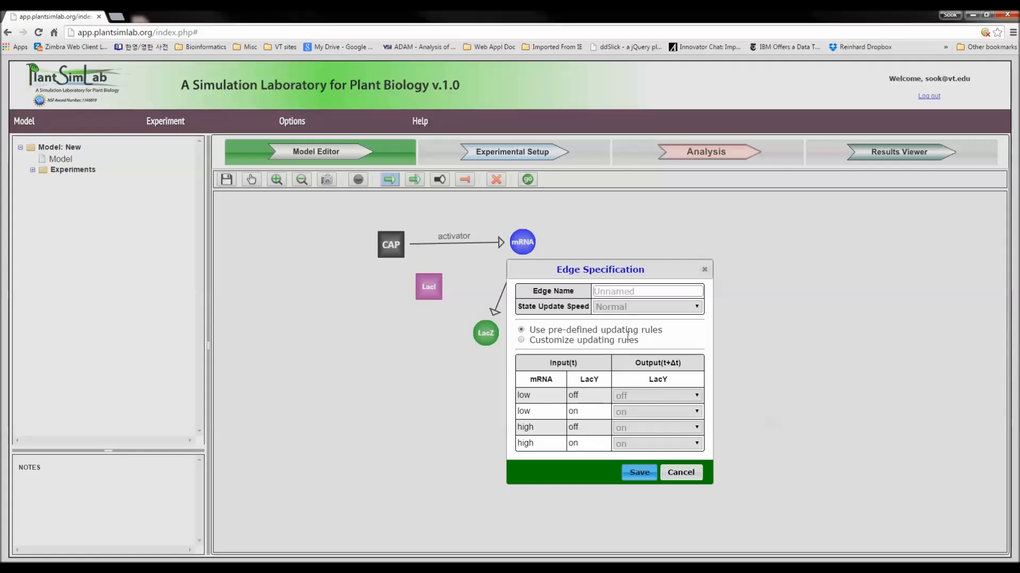
{"action": "left_click", "coordinate": [645, 473]}
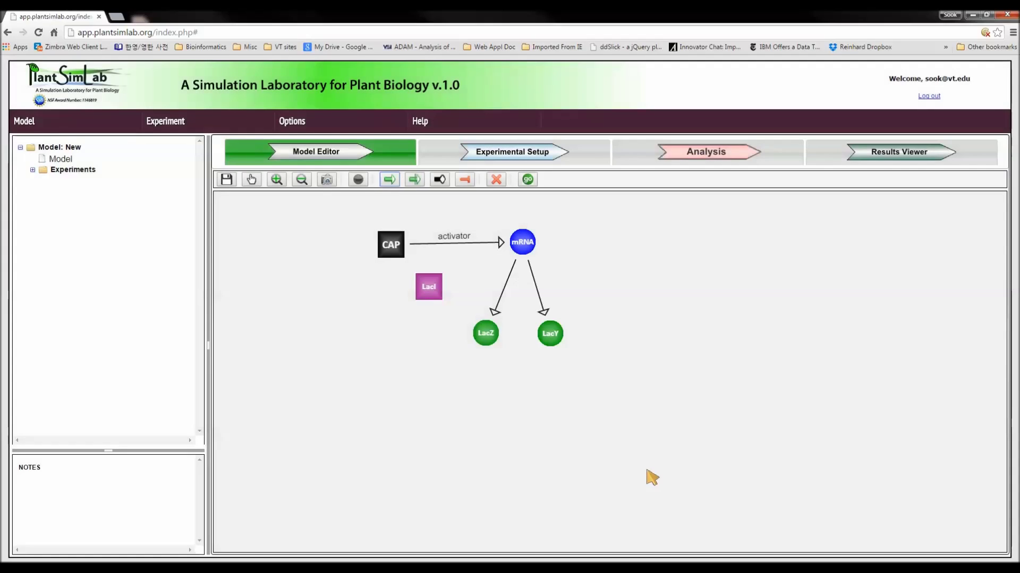
- Connect LacI to mRNA with an inhibition edge named inhibitor, using the pre-defined updating rules
{"action": "left_click", "coordinate": [465, 180]}
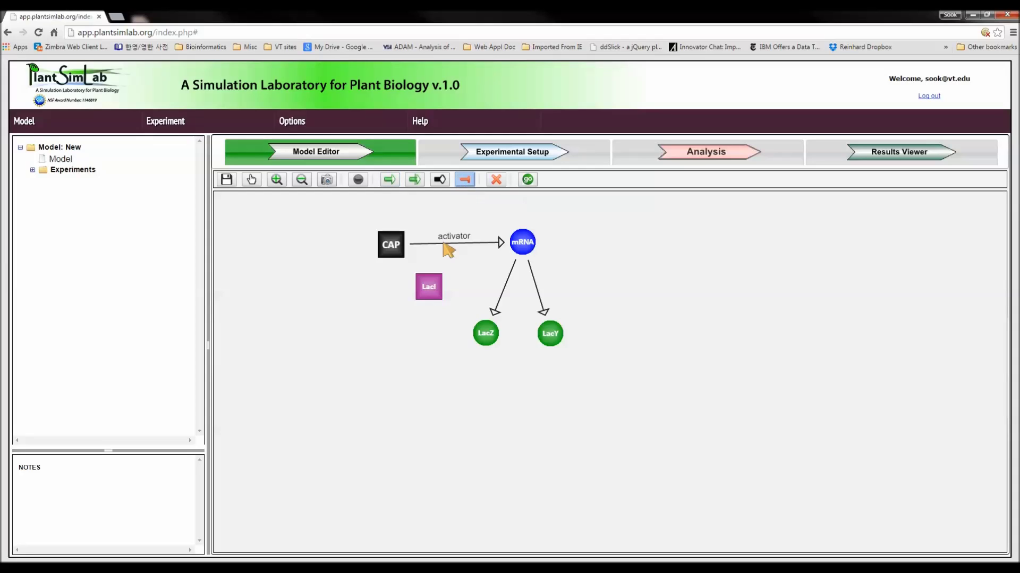
{"action": "left_click_drag", "start_coordinate": [430, 290], "coordinate": [518, 245]}
{"action": "left_click", "coordinate": [607, 276]}
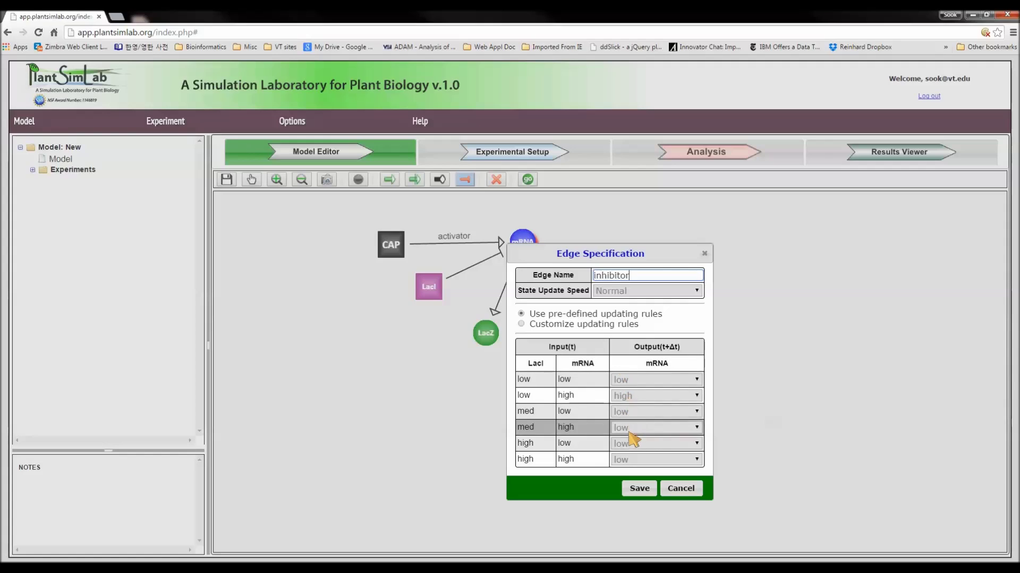
{"action": "left_click", "coordinate": [639, 489]}
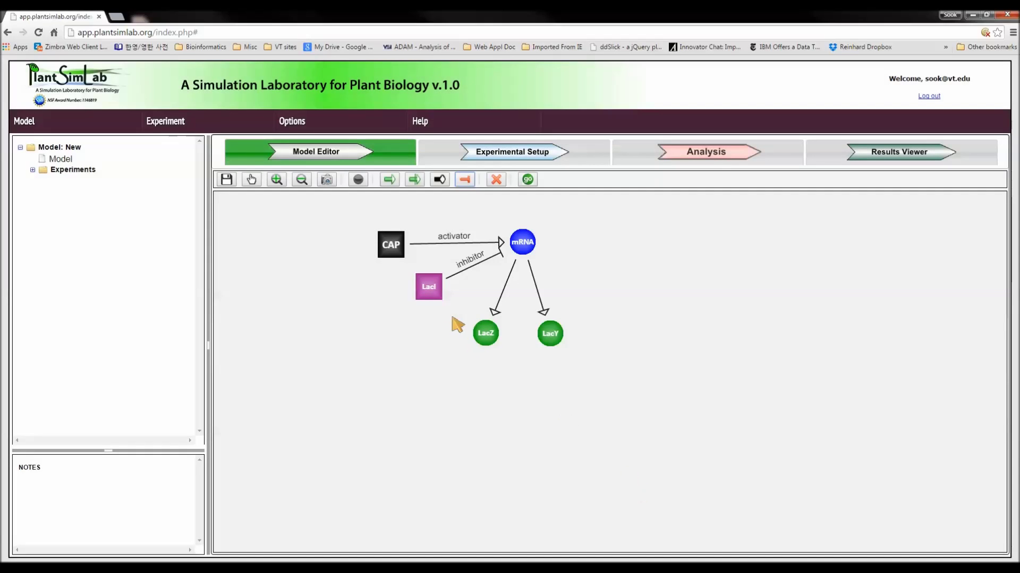
- Spread out the network by moving LacI, LacZ, LacY and CAP slightly away from mRNA
{"action": "left_click_drag", "start_coordinate": [430, 292], "coordinate": [420, 318]}
{"action": "left_click_drag", "start_coordinate": [486, 335], "coordinate": [473, 353]}
{"action": "left_click_drag", "start_coordinate": [551, 345], "coordinate": [570, 366]}
{"action": "left_click_drag", "start_coordinate": [395, 250], "coordinate": [372, 237]}
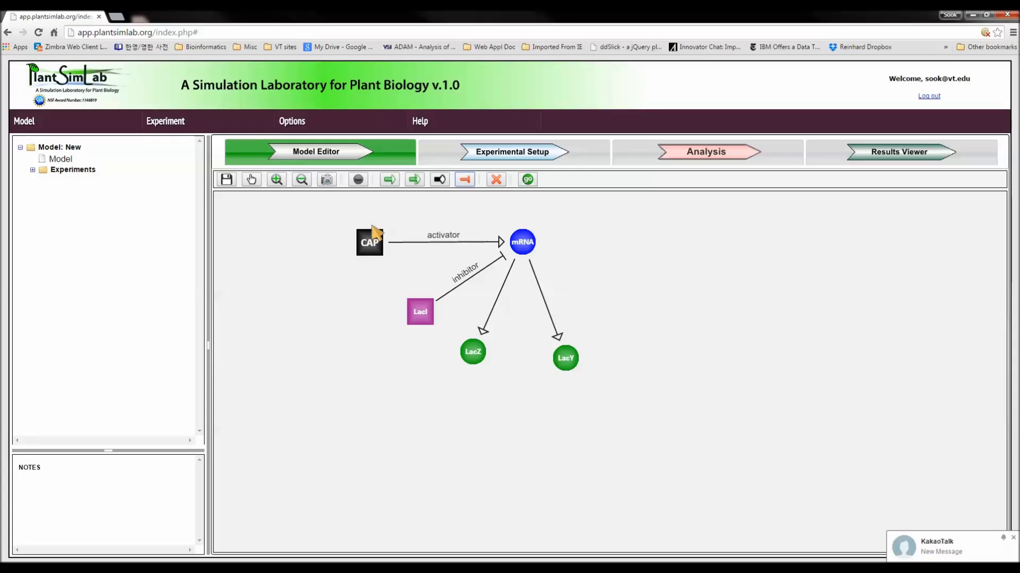
- Add an unnamed black square node with 3 states in the empty area beside mRNA
{"action": "left_click", "coordinate": [359, 182]}
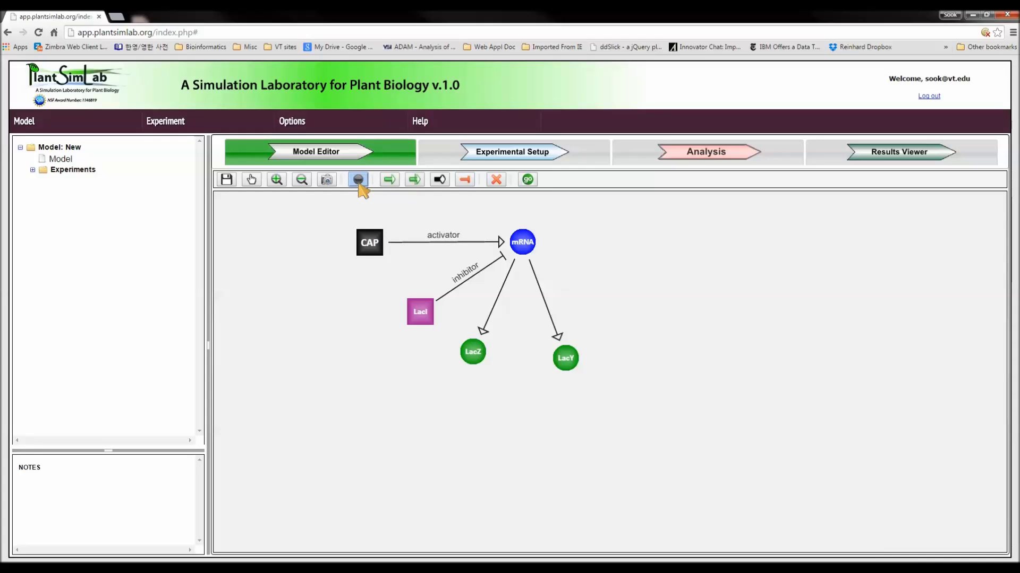
{"action": "left_click", "coordinate": [670, 240]}
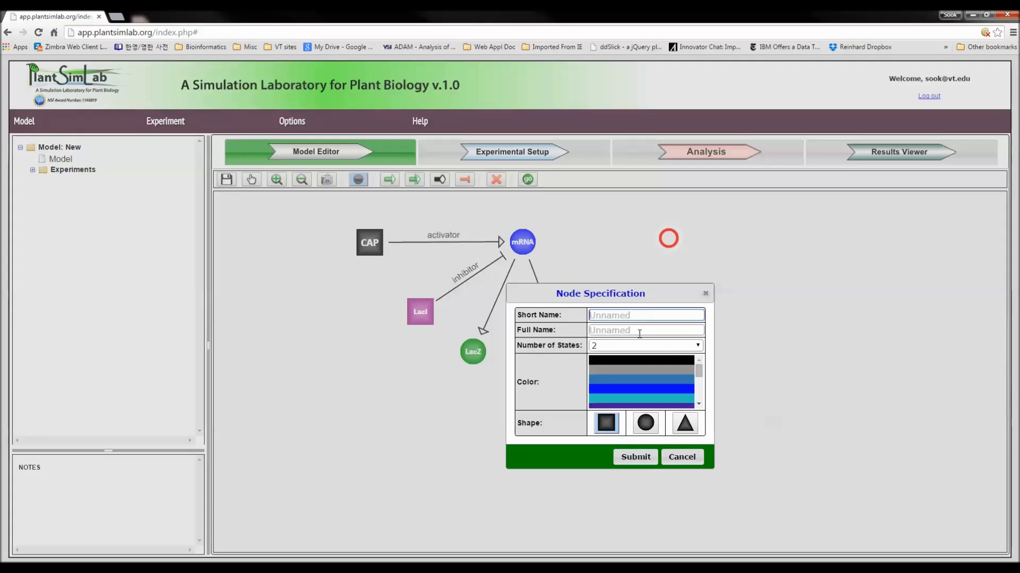
{"action": "left_click", "coordinate": [699, 347]}
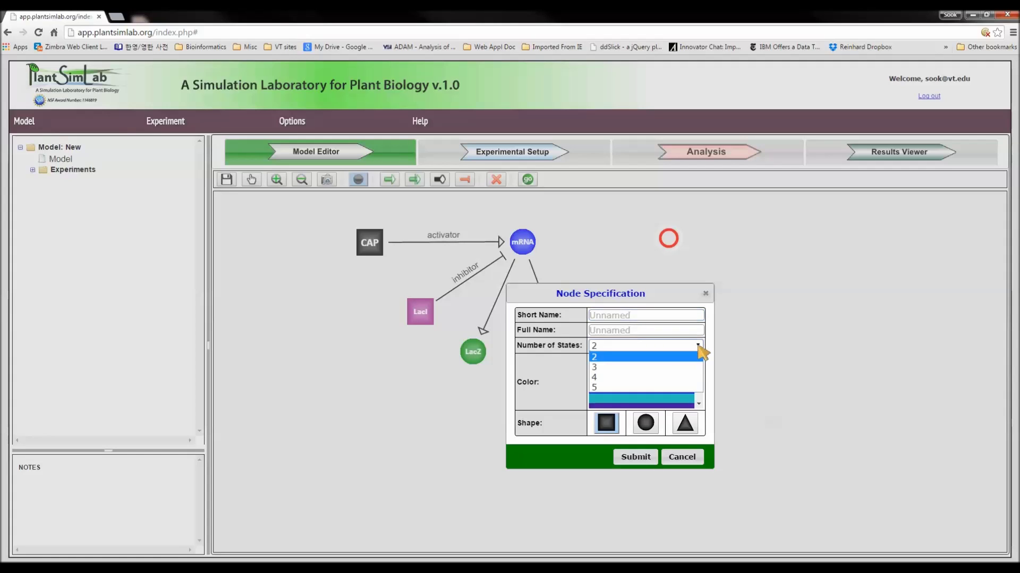
{"action": "left_click", "coordinate": [639, 367]}
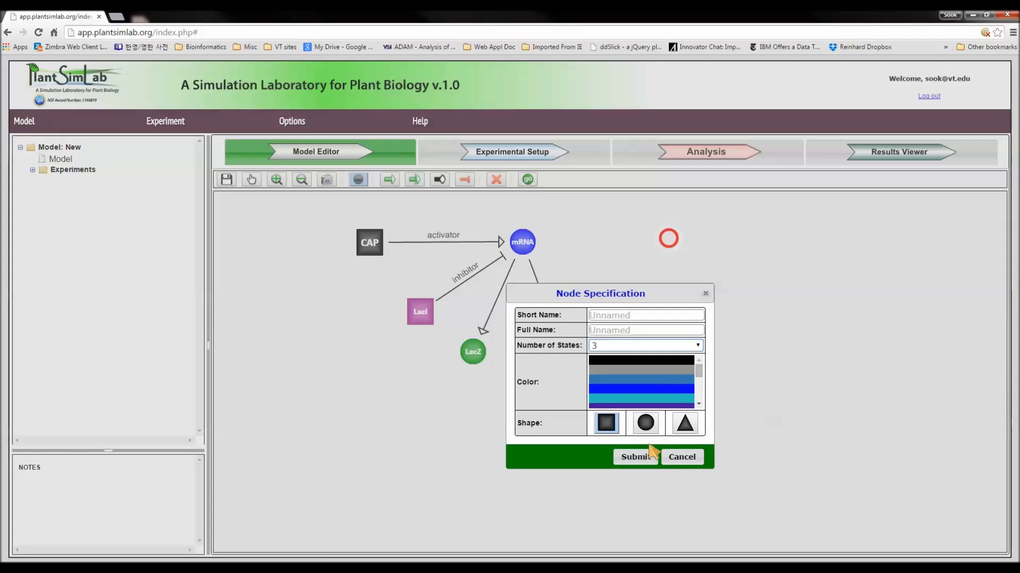
{"action": "left_click", "coordinate": [640, 459]}
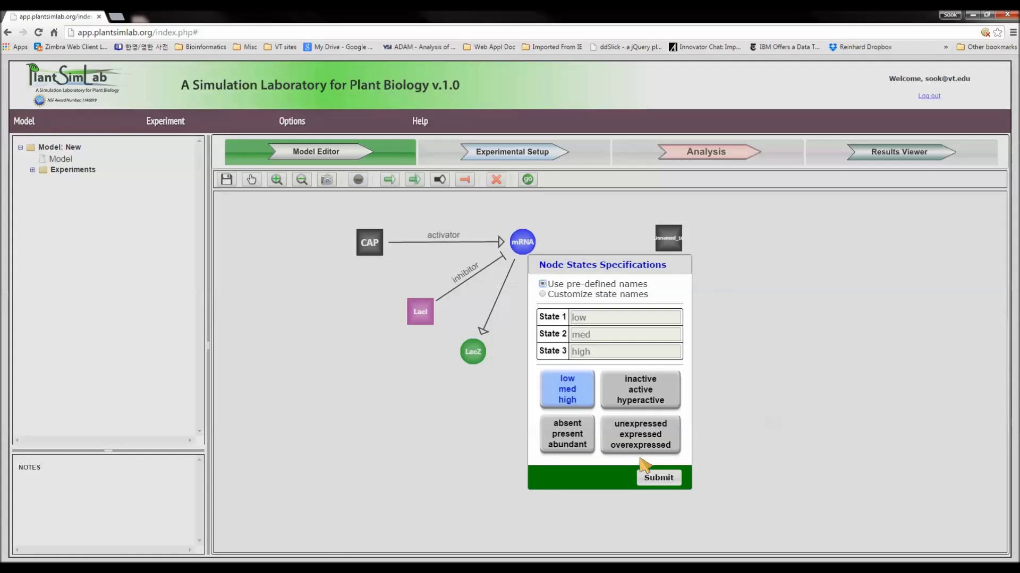
- Give the new node the custom state names resting, activating and dividing
{"action": "left_click", "coordinate": [542, 294]}
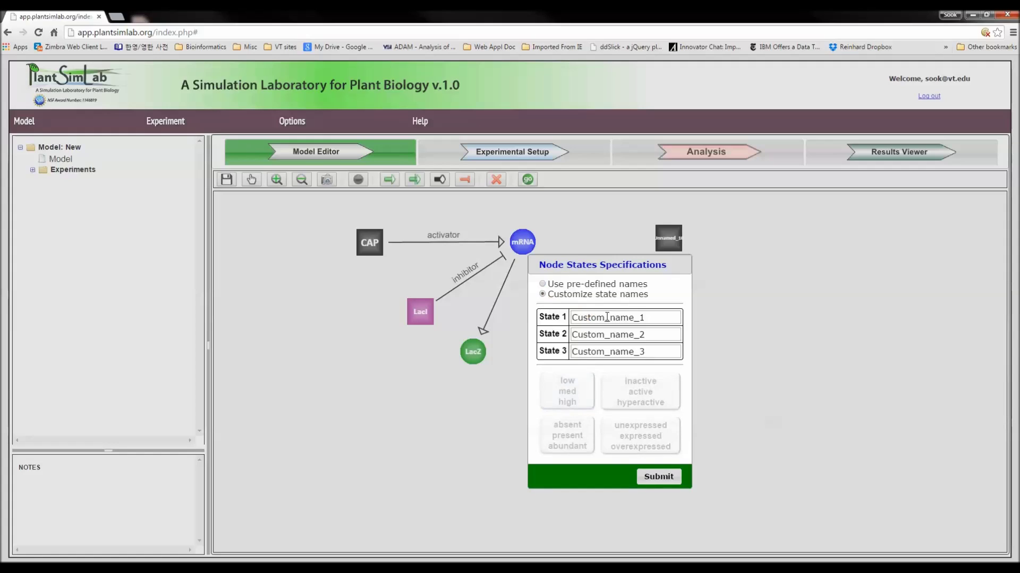
{"action": "left_click_drag", "start_coordinate": [652, 319], "coordinate": [569, 315]}
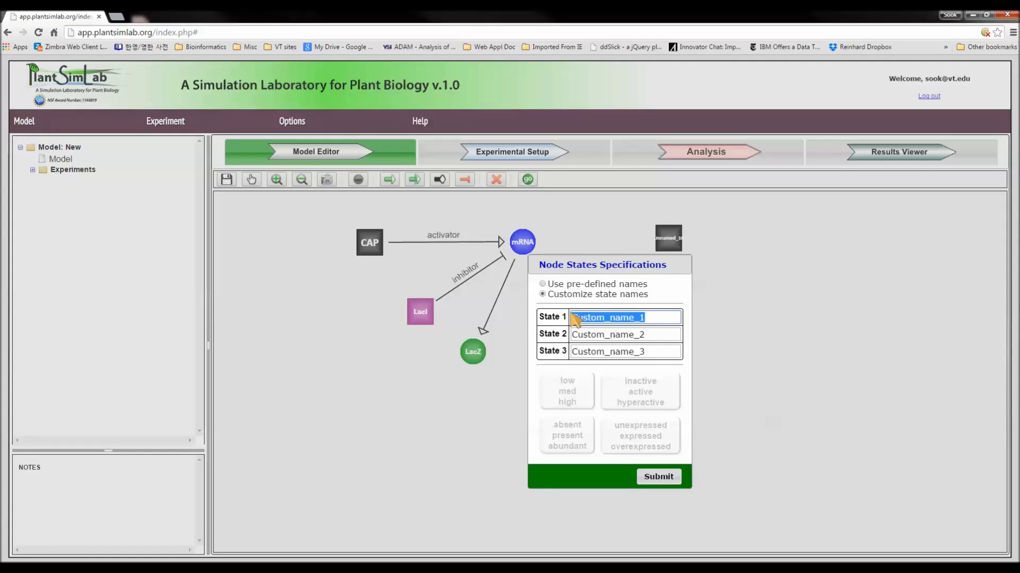
{"action": "key", "text": "BackSpace"}
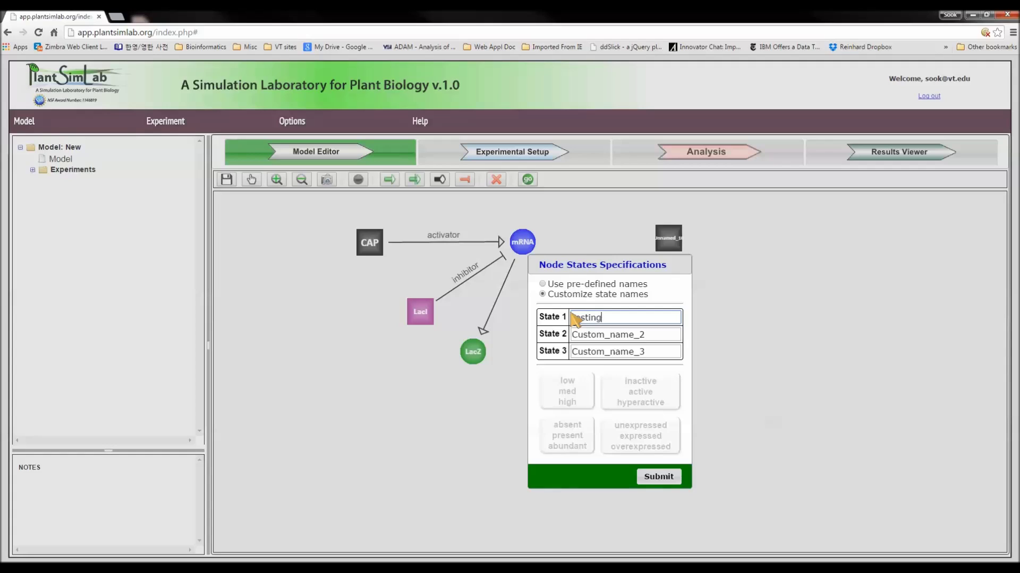
{"action": "left_click_drag", "start_coordinate": [648, 336], "coordinate": [555, 334]}
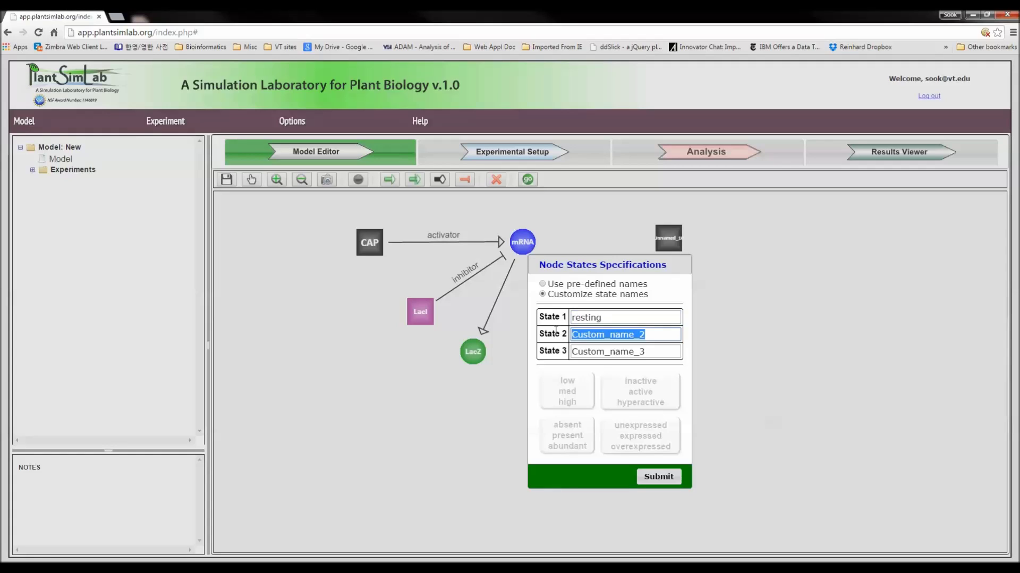
{"action": "type", "text": "activating"}
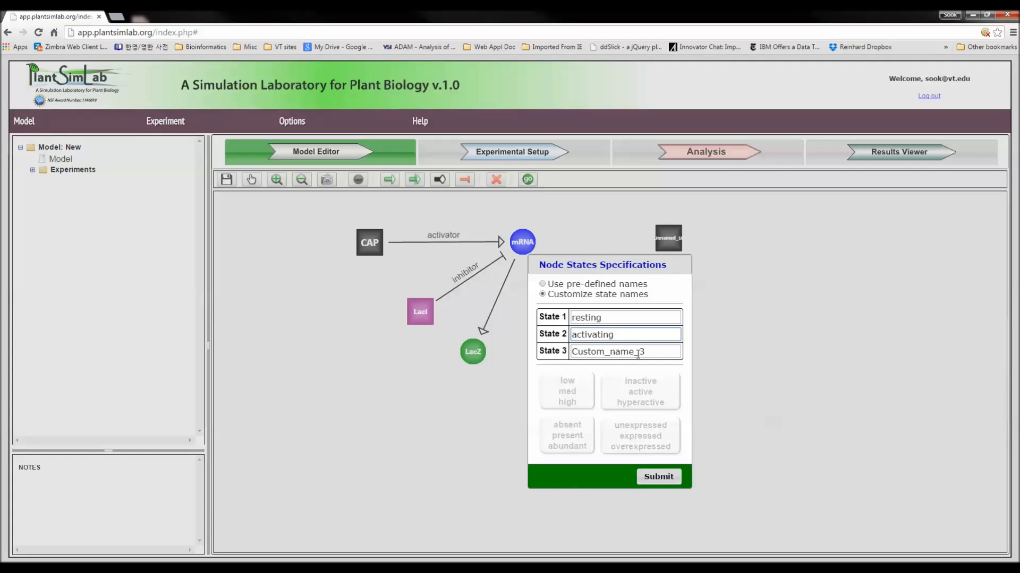
{"action": "left_click_drag", "start_coordinate": [648, 354], "coordinate": [567, 354]}
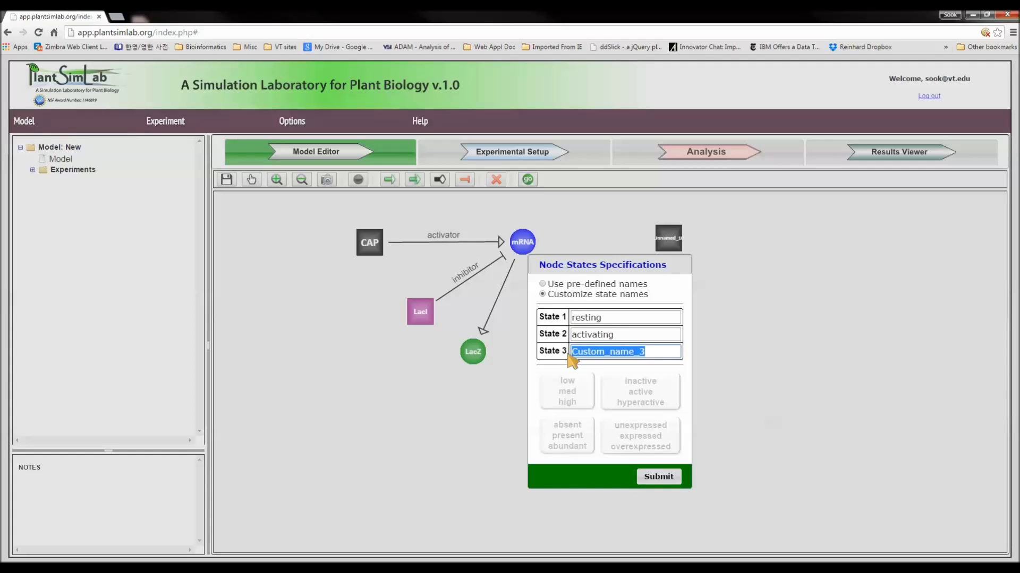
{"action": "type", "text": "dividing"}
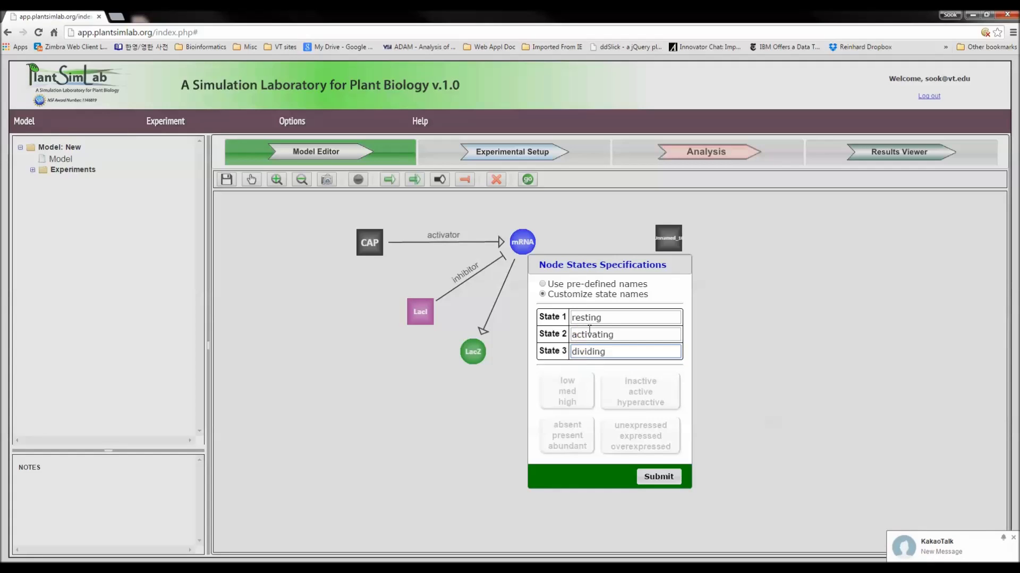
{"action": "left_click", "coordinate": [658, 476]}
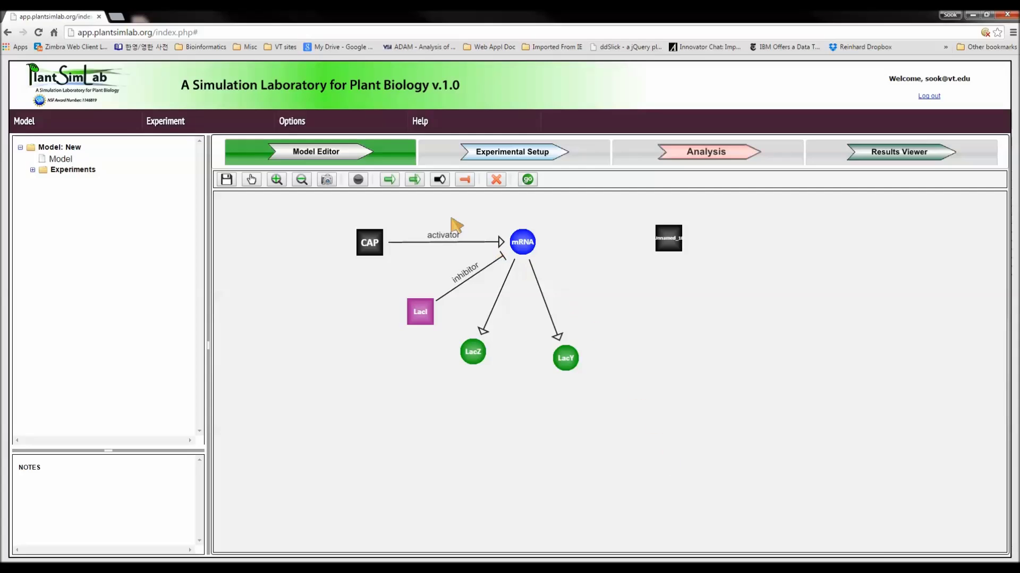
- Add an unnamed turquoise triangle node with 5 states below the unnamed black square node, using the pre-defined state names
{"action": "left_click", "coordinate": [359, 181]}
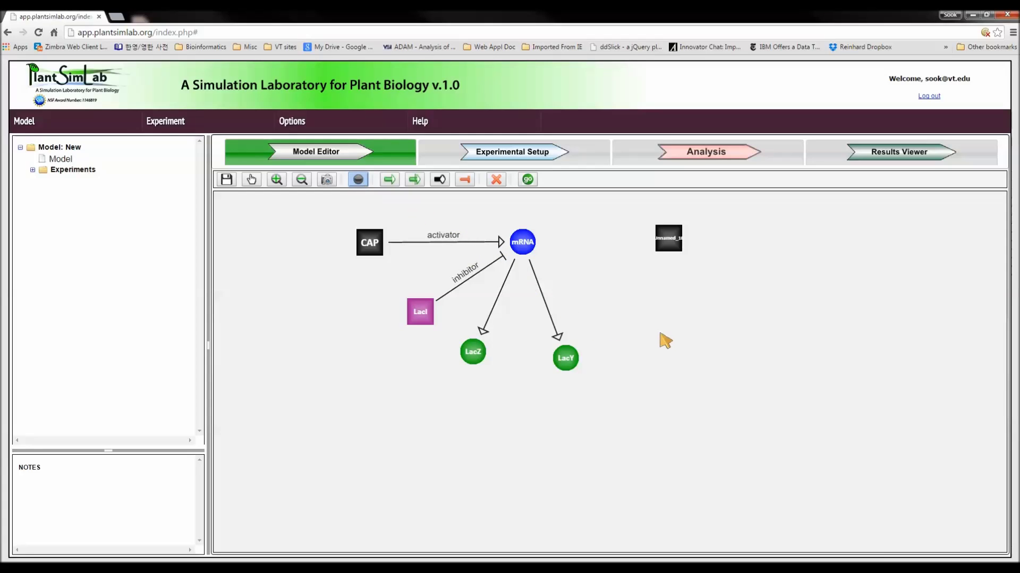
{"action": "left_click", "coordinate": [666, 340]}
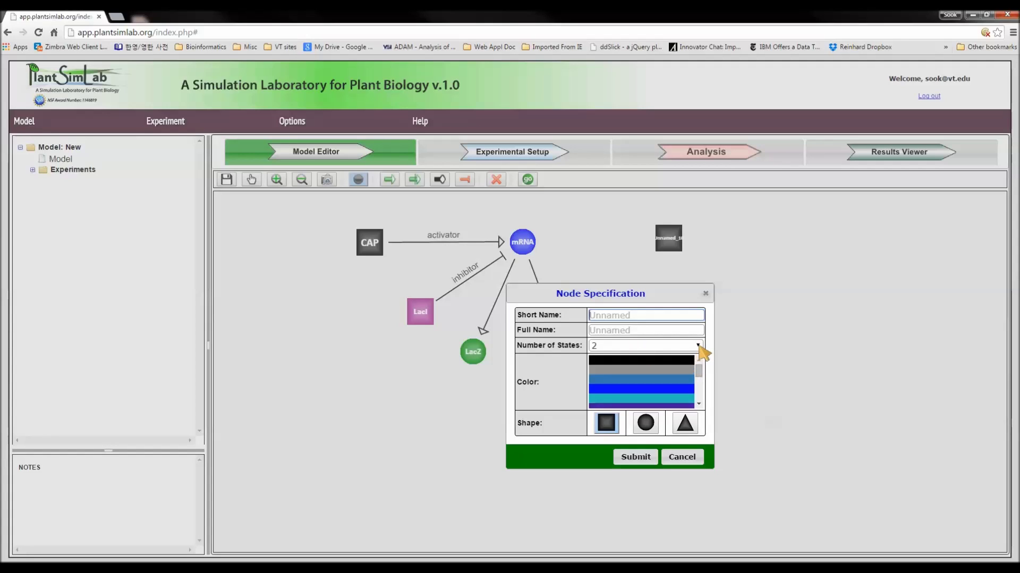
{"action": "left_click", "coordinate": [698, 346]}
{"action": "left_click", "coordinate": [609, 389]}
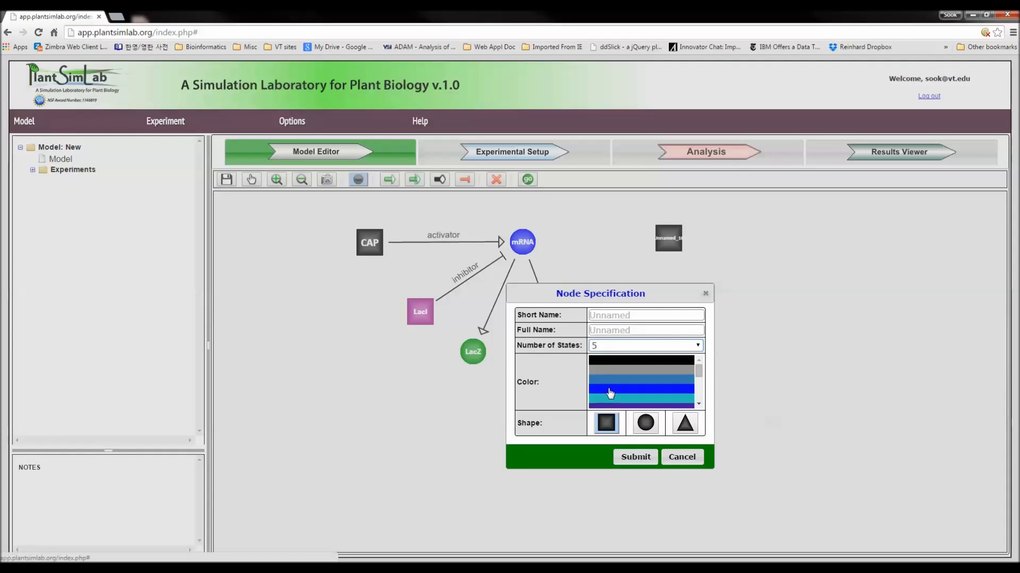
{"action": "left_click", "coordinate": [635, 401]}
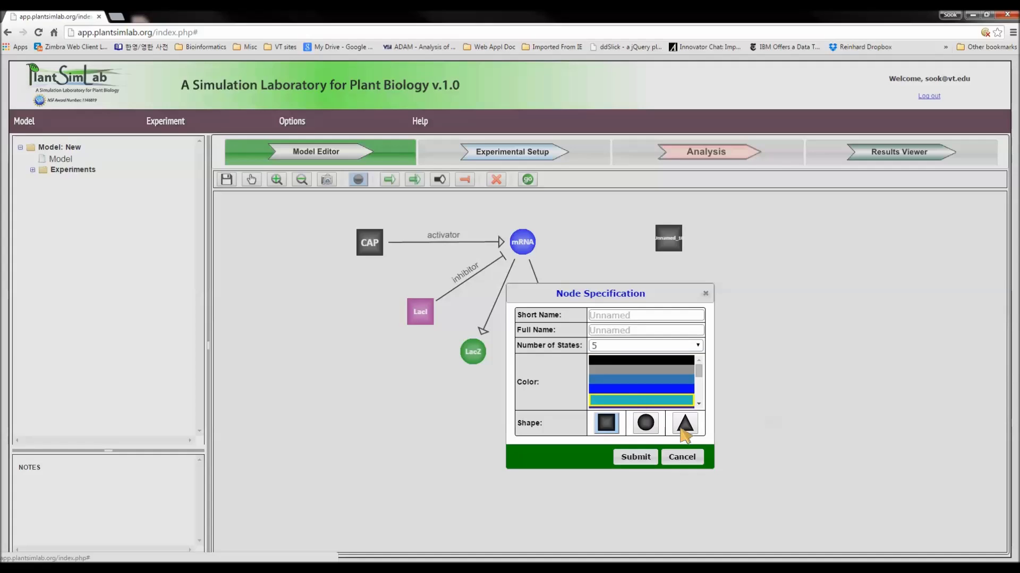
{"action": "left_click", "coordinate": [684, 430]}
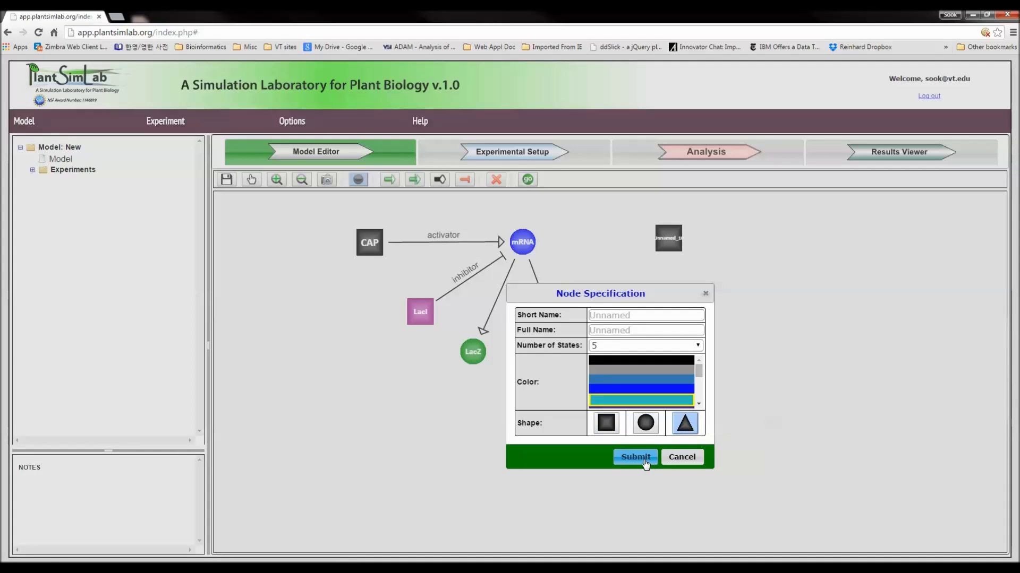
{"action": "left_click", "coordinate": [646, 465]}
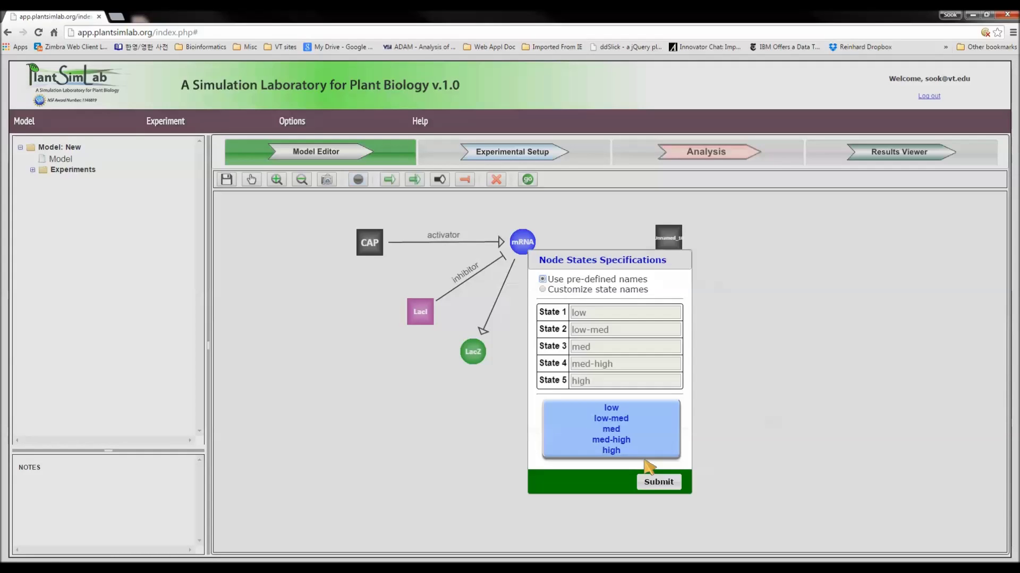
{"action": "left_click", "coordinate": [657, 482]}
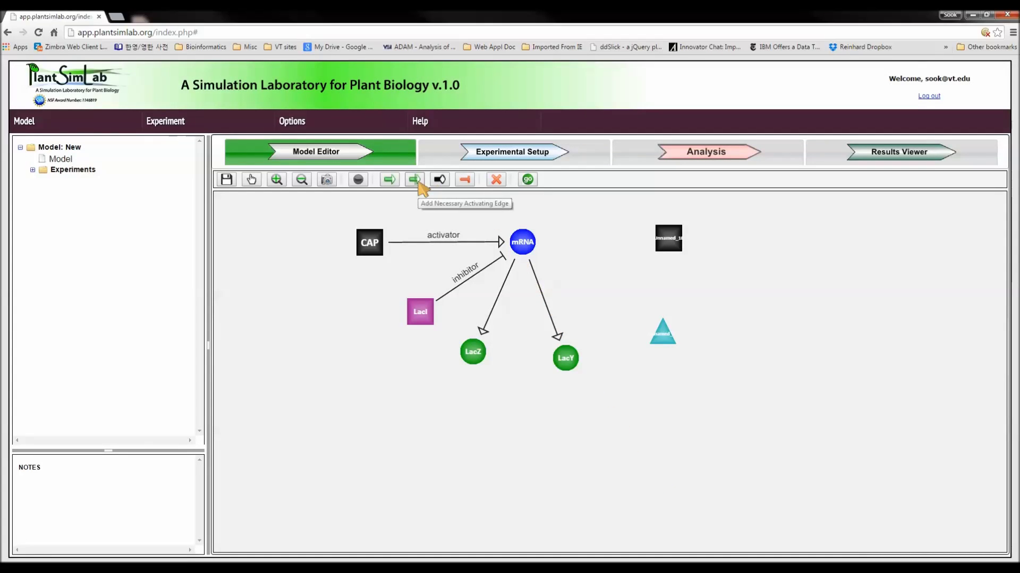
- Connect the unnamed black square node to mRNA with a necessary activating edge named necessary activator, using the pre-defined updating rules
{"action": "left_click", "coordinate": [418, 182]}
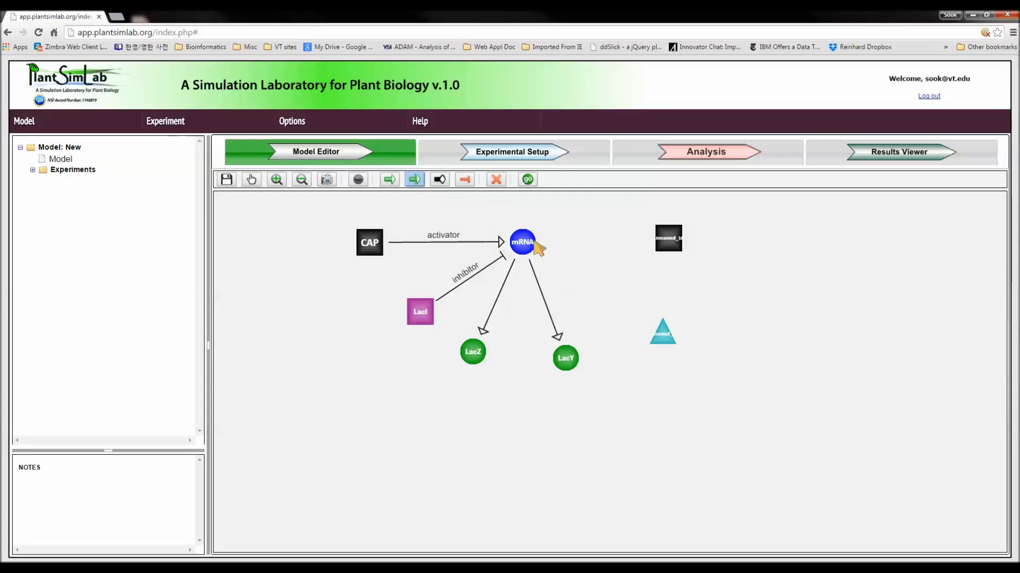
{"action": "left_click", "coordinate": [668, 239]}
{"action": "left_click", "coordinate": [523, 243]}
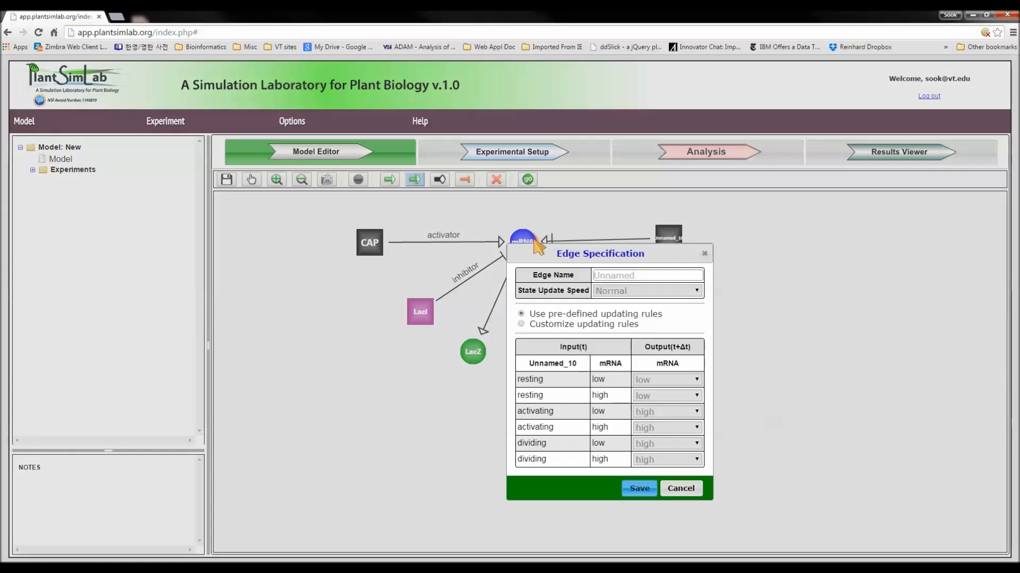
{"action": "left_click", "coordinate": [625, 277]}
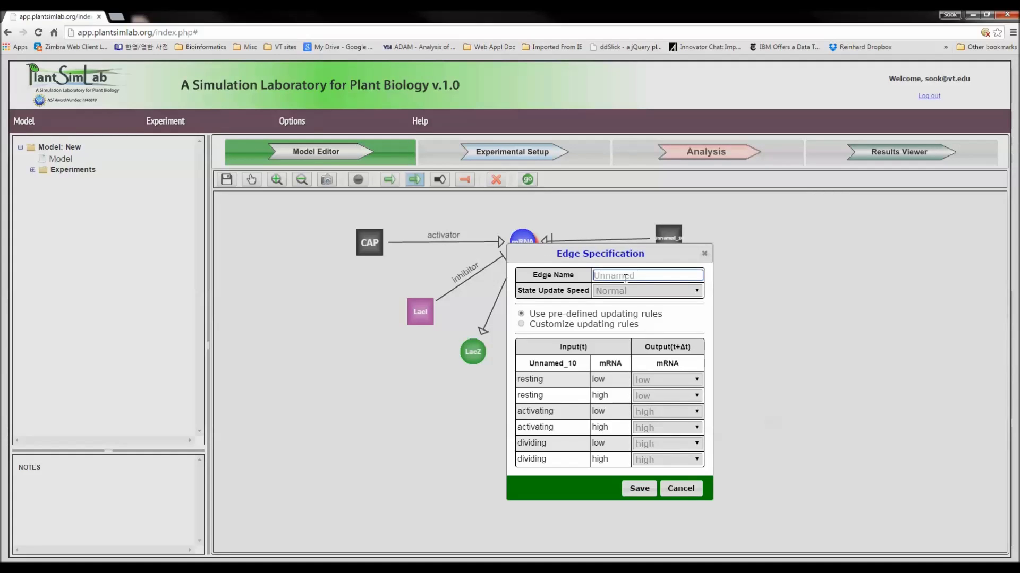
{"action": "type", "text": "necessary activator"}
{"action": "left_click", "coordinate": [640, 489]}
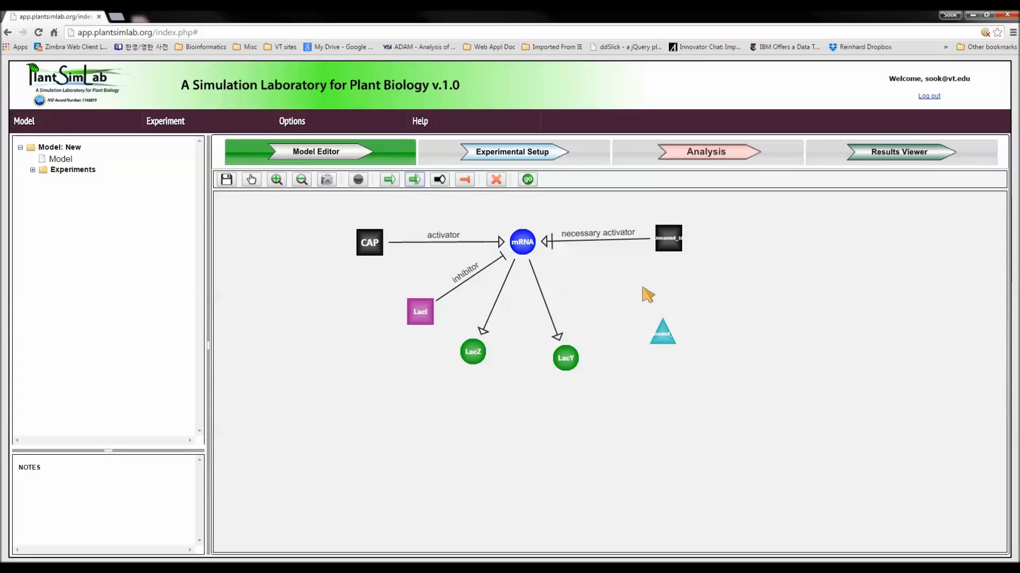
- Connect the turquoise triangle node to mRNA with an unspecified edge named unspecified, using the pre-defined updating rules
{"action": "left_click", "coordinate": [440, 180]}
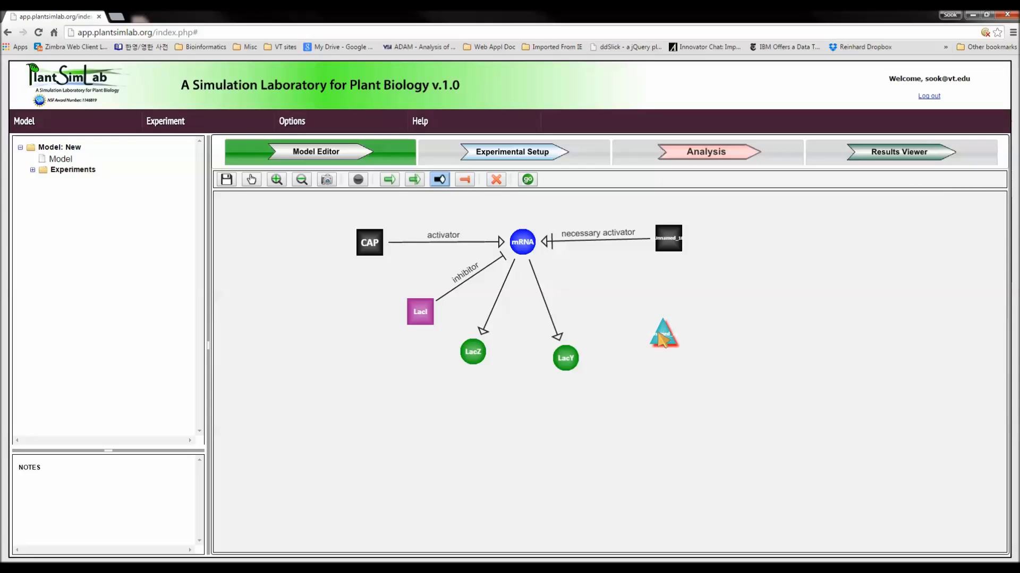
{"action": "left_click", "coordinate": [528, 250]}
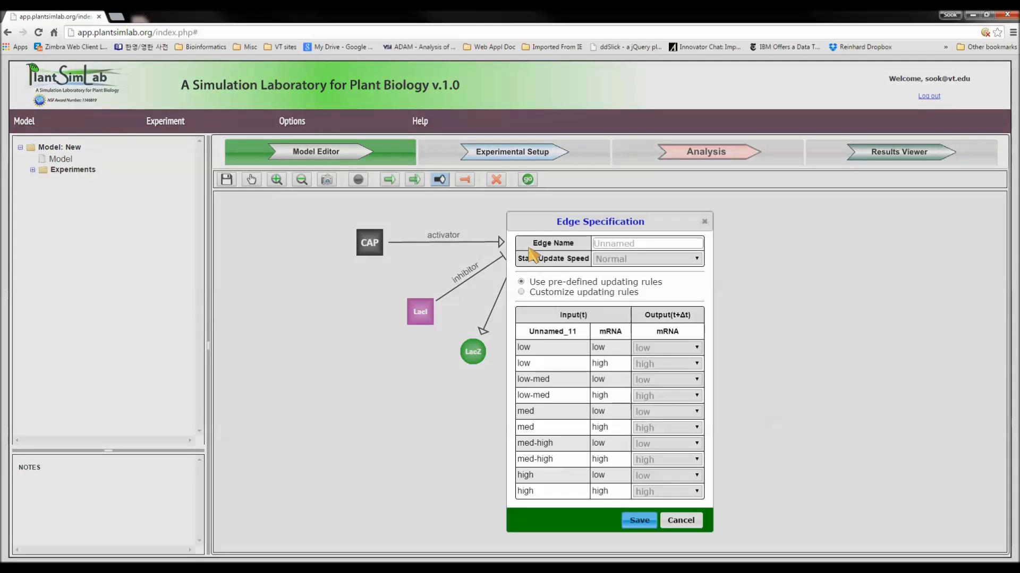
{"action": "left_click", "coordinate": [616, 245]}
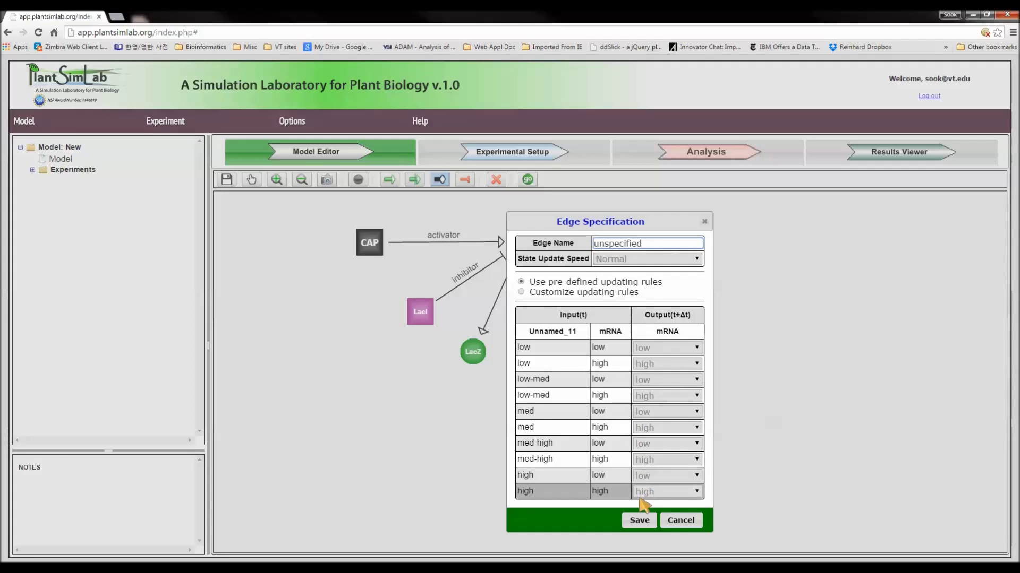
{"action": "left_click", "coordinate": [640, 520]}
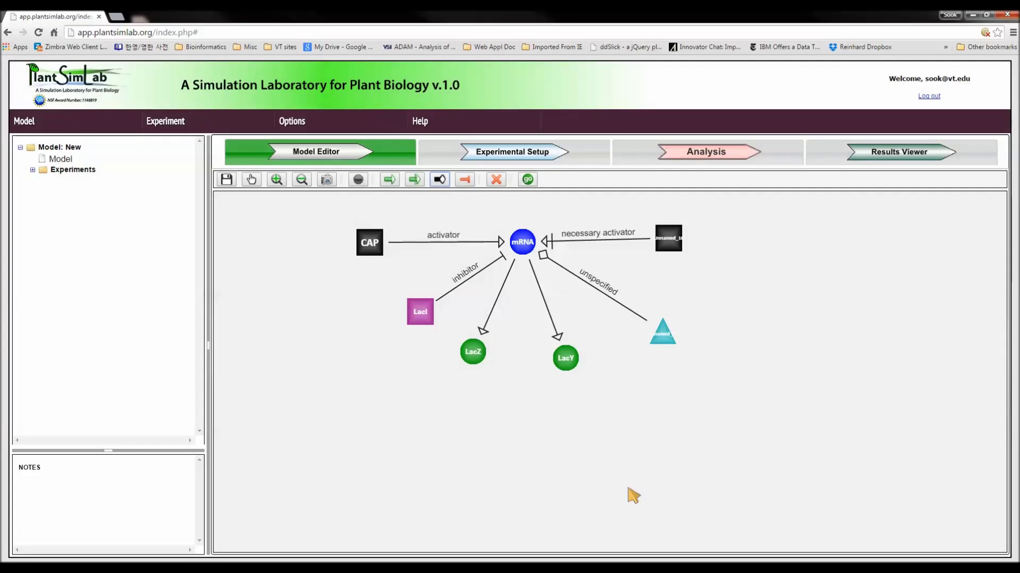
- Change the unnamed black square node's specifications to a red color and a circle shape
{"action": "right_click", "coordinate": [669, 240]}
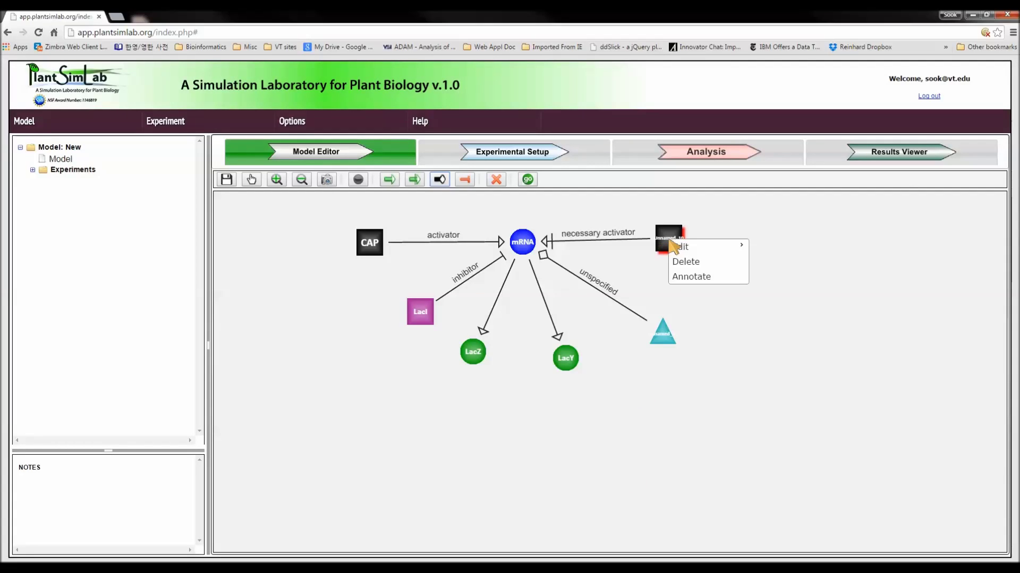
{"action": "mouse_move", "coordinate": [685, 246]}
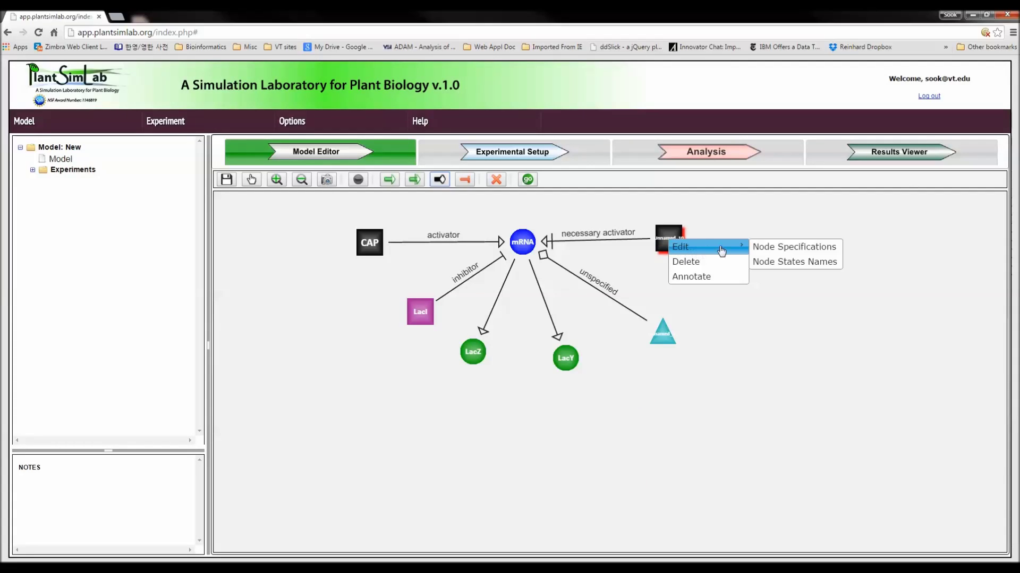
{"action": "left_click", "coordinate": [767, 252]}
{"action": "left_click_drag", "start_coordinate": [701, 372], "coordinate": [703, 396]}
{"action": "left_click", "coordinate": [690, 404]}
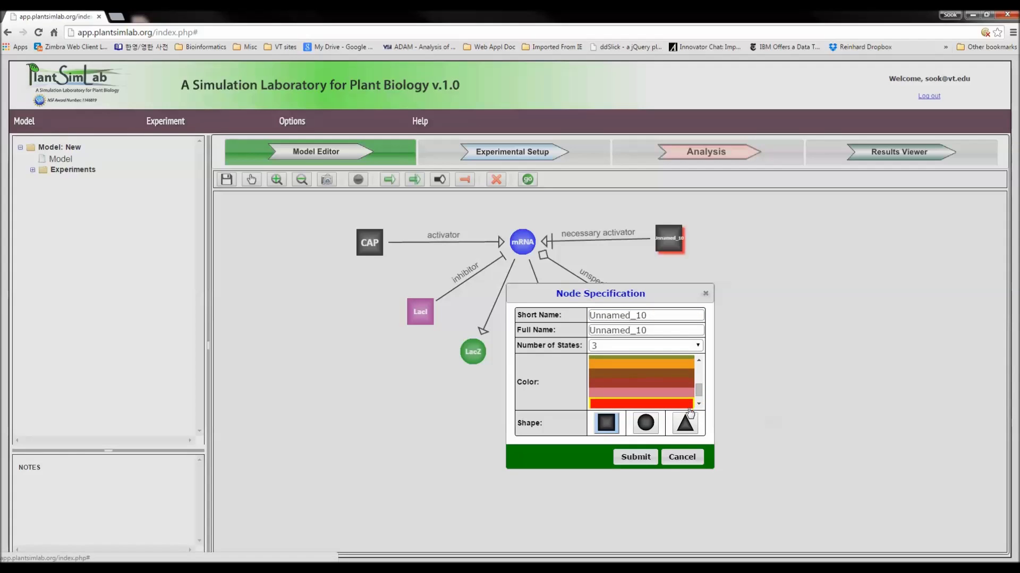
{"action": "left_click", "coordinate": [647, 424]}
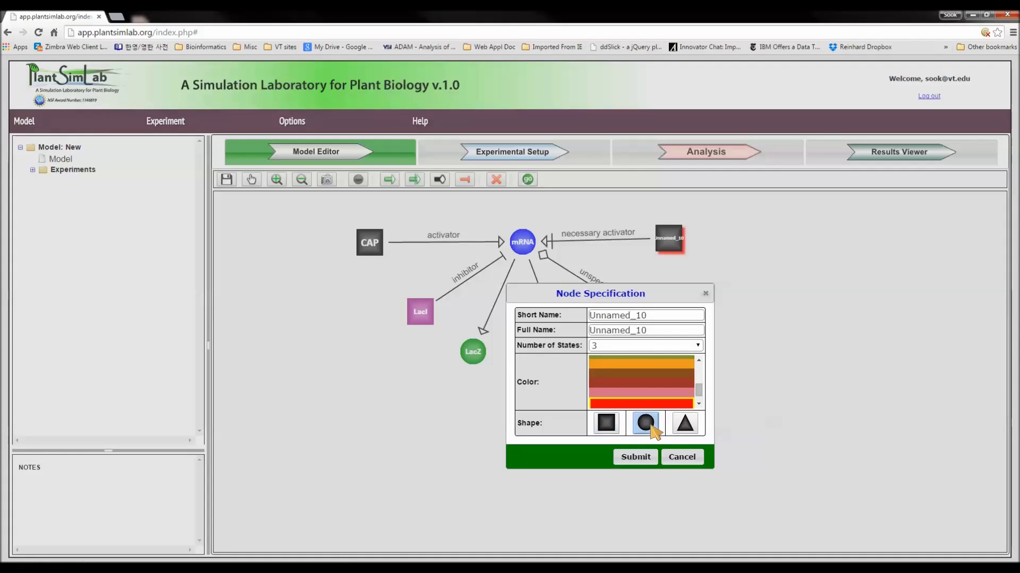
{"action": "left_click", "coordinate": [635, 458]}
- Move the red circle node, LacI and LacZ slightly farther from mRNA
{"action": "left_click_drag", "start_coordinate": [670, 240], "coordinate": [690, 247]}
{"action": "left_click_drag", "start_coordinate": [419, 318], "coordinate": [399, 320]}
{"action": "left_click_drag", "start_coordinate": [476, 357], "coordinate": [468, 375]}
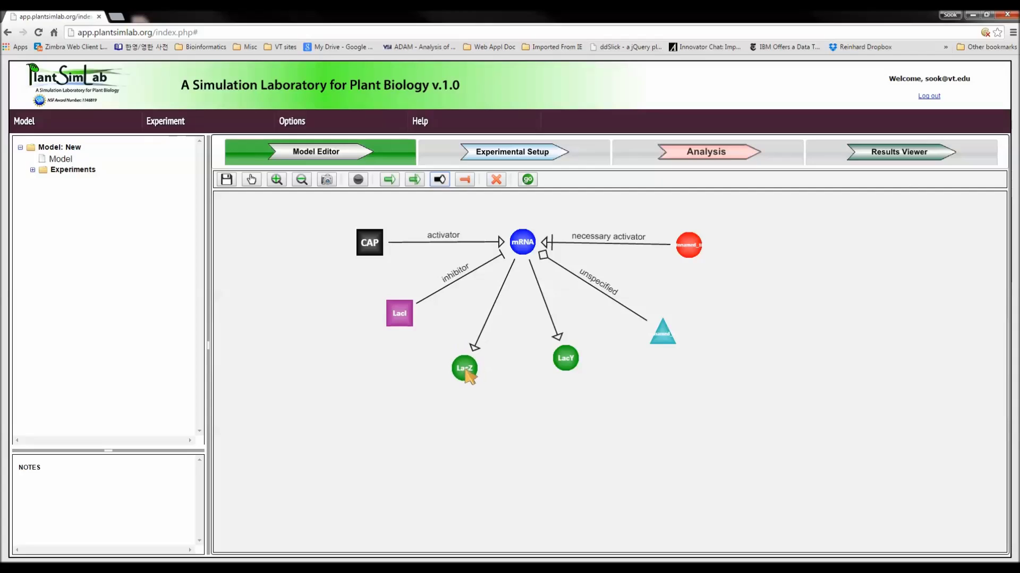
- Examine the whole network at larger and smaller zoom levels, recentred on the canvas
{"action": "left_click", "coordinate": [282, 183]}
{"action": "left_click", "coordinate": [281, 183]}
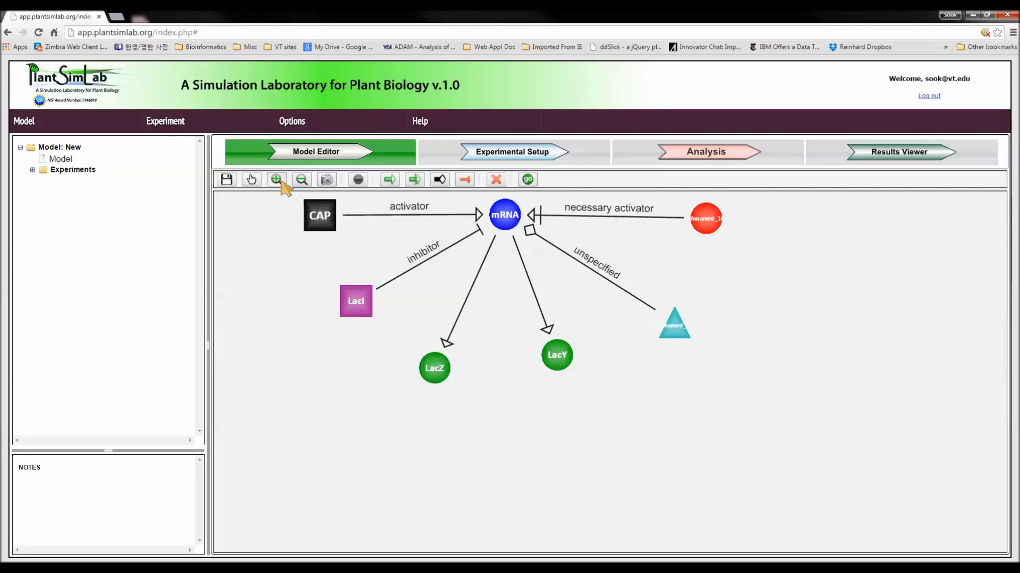
{"action": "left_click", "coordinate": [281, 183]}
{"action": "left_click_drag", "start_coordinate": [493, 279], "coordinate": [580, 391]}
{"action": "left_click", "coordinate": [303, 180]}
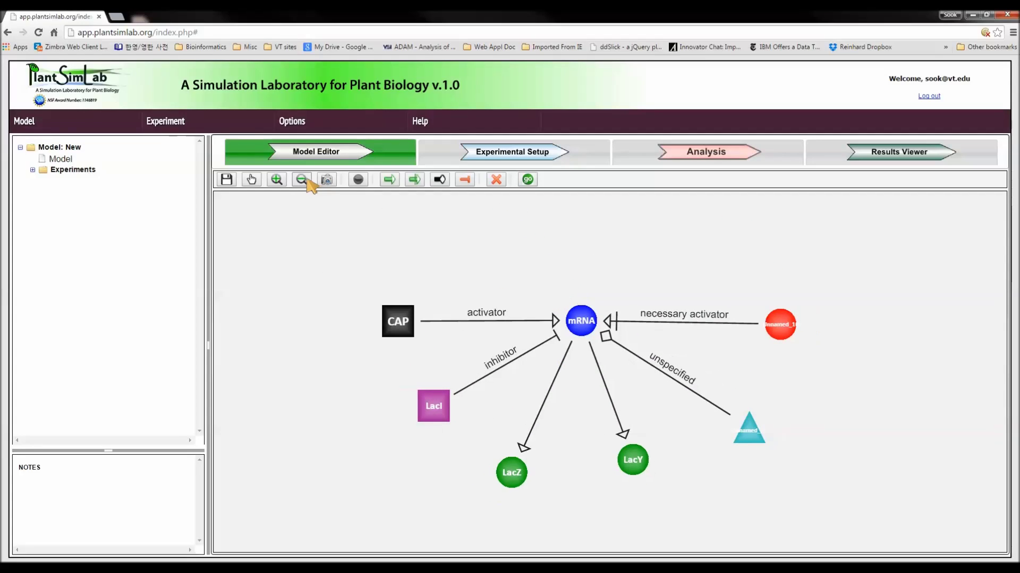
{"action": "left_click", "coordinate": [303, 180]}
{"action": "left_click", "coordinate": [307, 180]}
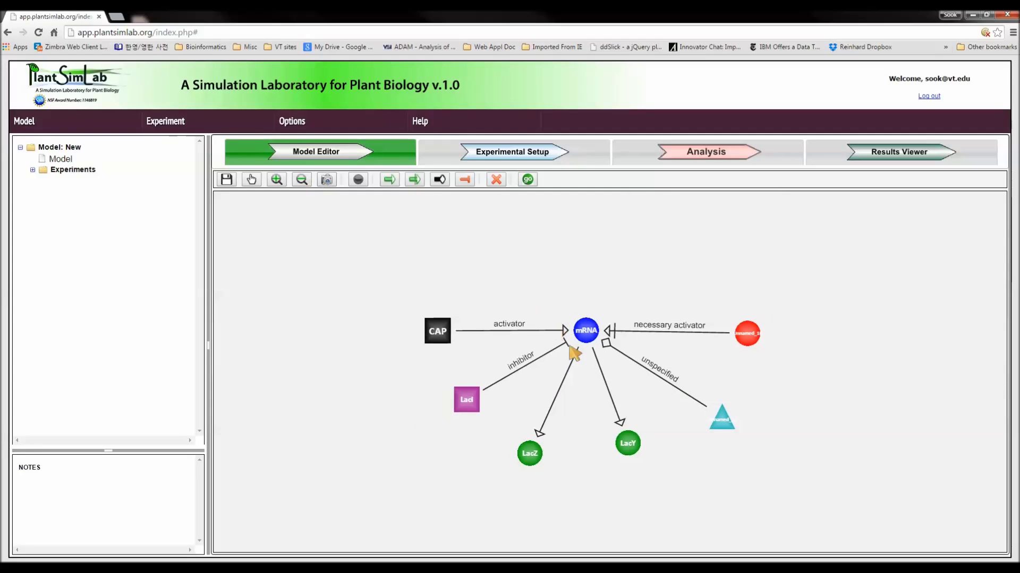
{"action": "left_click_drag", "start_coordinate": [593, 371], "coordinate": [580, 313]}
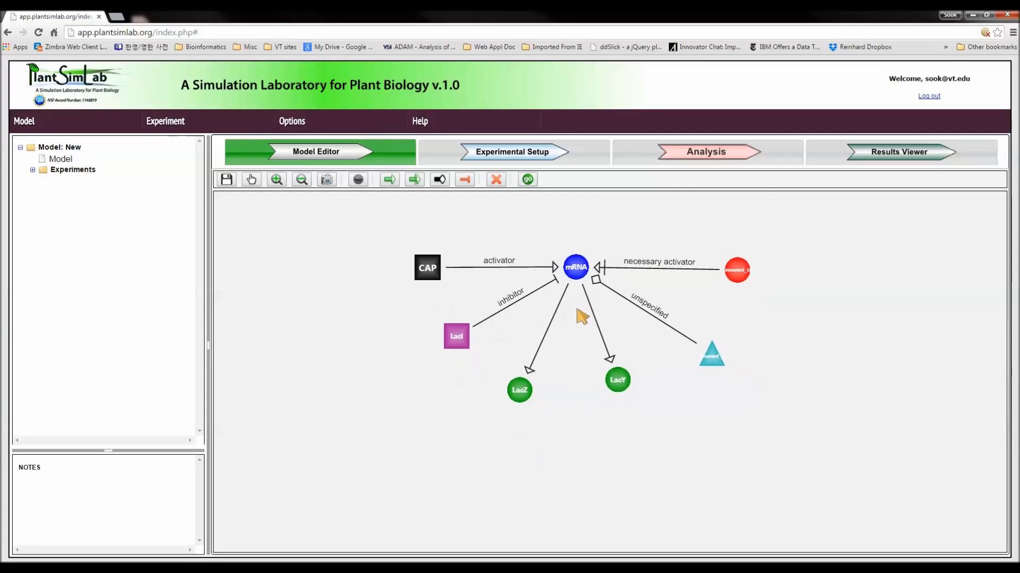
- Move LacY, LacZ and CAP slightly outward from mRNA
{"action": "left_click_drag", "start_coordinate": [617, 386], "coordinate": [626, 398]}
{"action": "left_click_drag", "start_coordinate": [521, 395], "coordinate": [519, 408]}
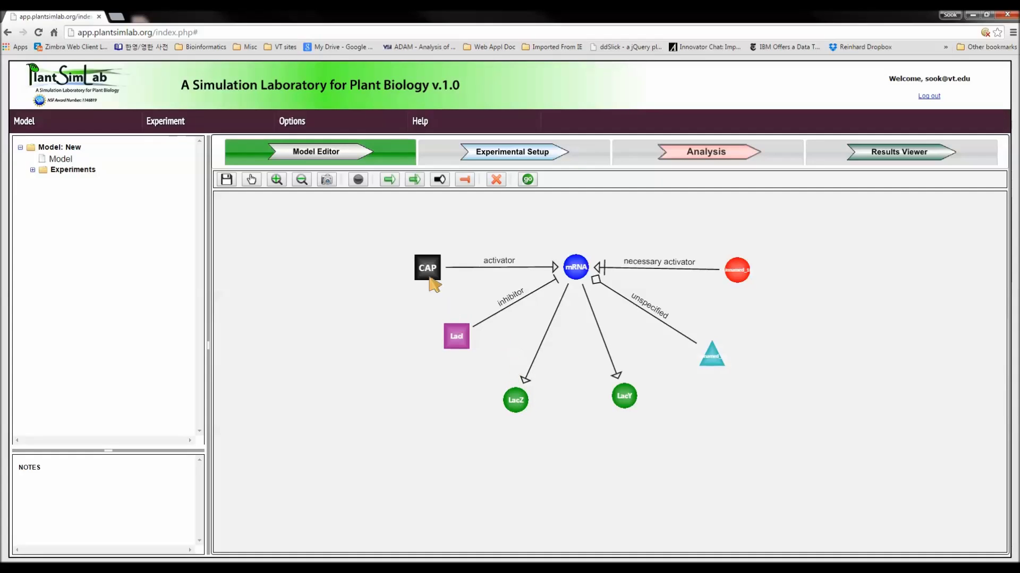
{"action": "left_click_drag", "start_coordinate": [428, 270], "coordinate": [416, 268]}
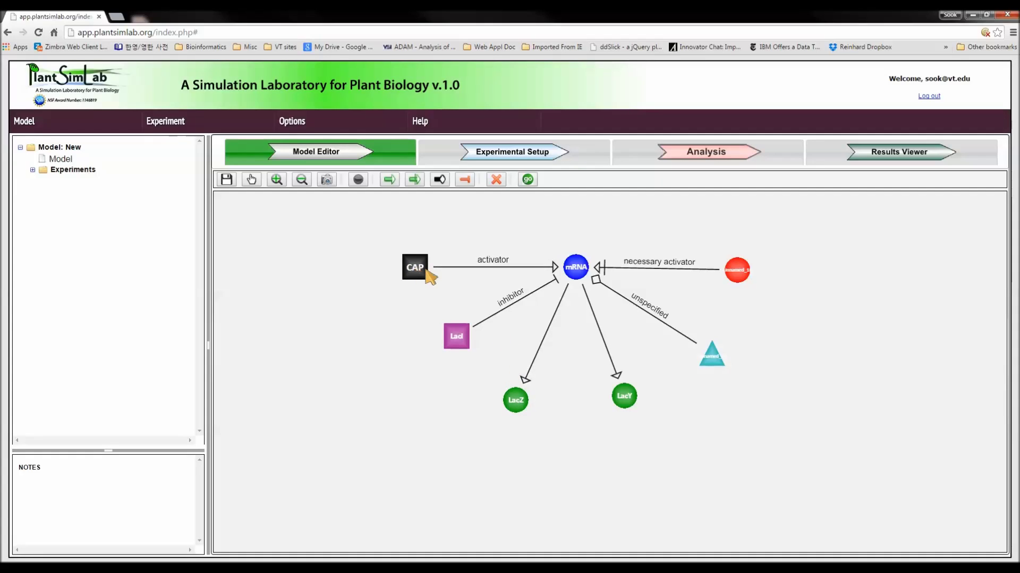
- Customize mRNA's updating rules, setting the output to high for both rows with CAP and LacI low, Unnamed_10 resting and Unnamed_11 high
{"action": "left_click", "coordinate": [583, 264]}
{"action": "double_click", "coordinate": [584, 269]}
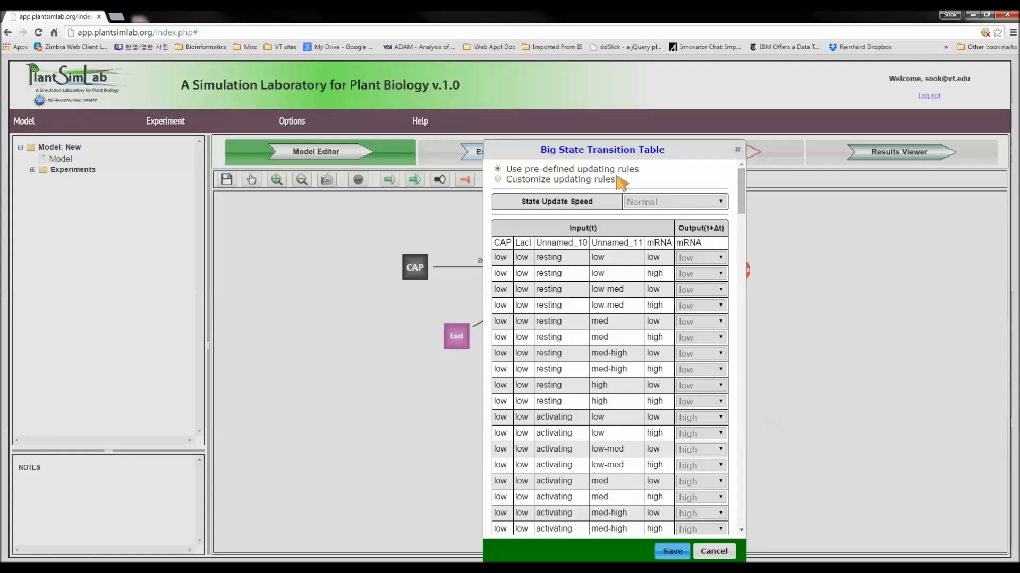
{"action": "left_click", "coordinate": [499, 181]}
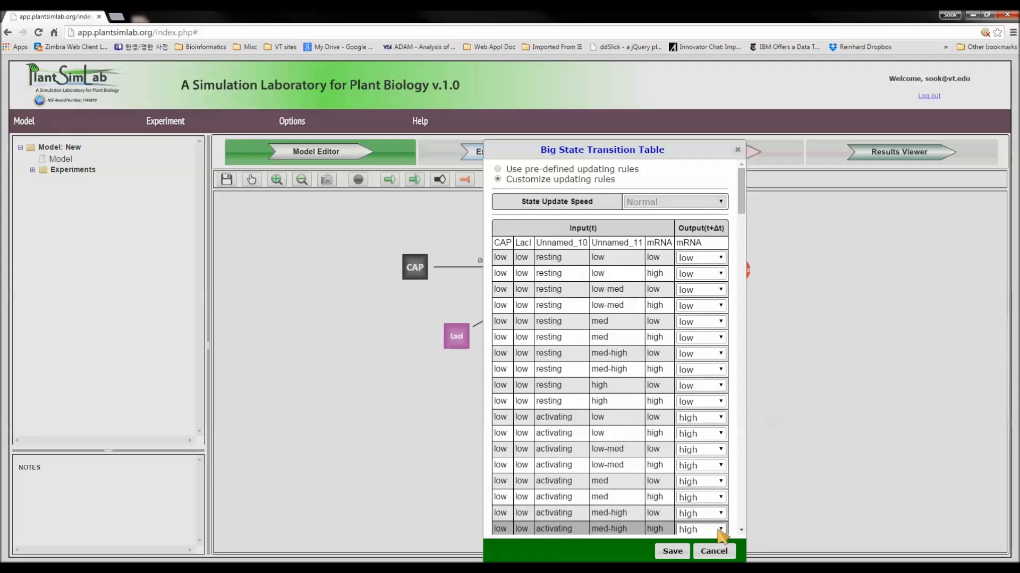
{"action": "left_click", "coordinate": [721, 402]}
{"action": "left_click", "coordinate": [712, 422]}
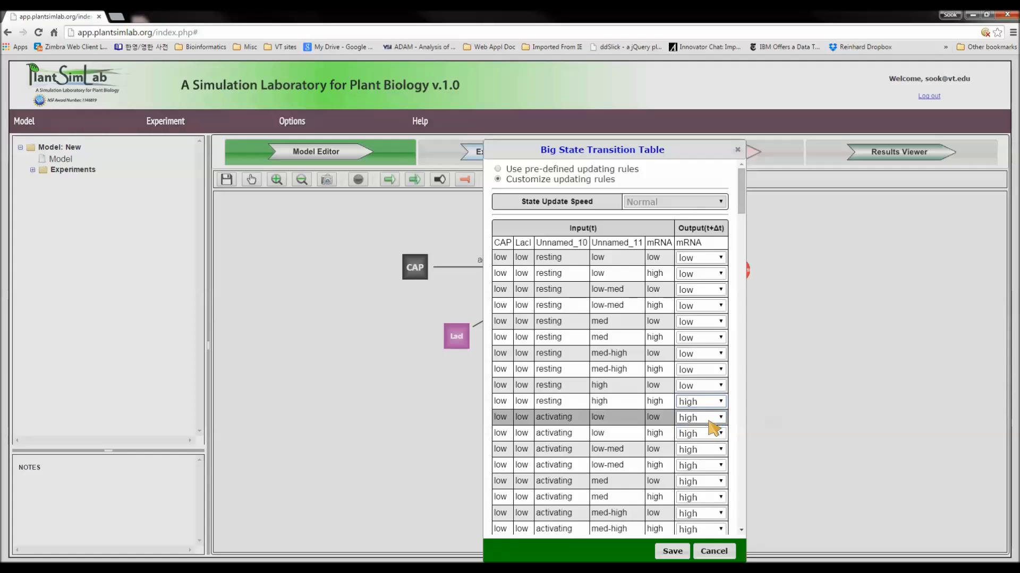
{"action": "left_click", "coordinate": [721, 385]}
{"action": "left_click", "coordinate": [713, 406]}
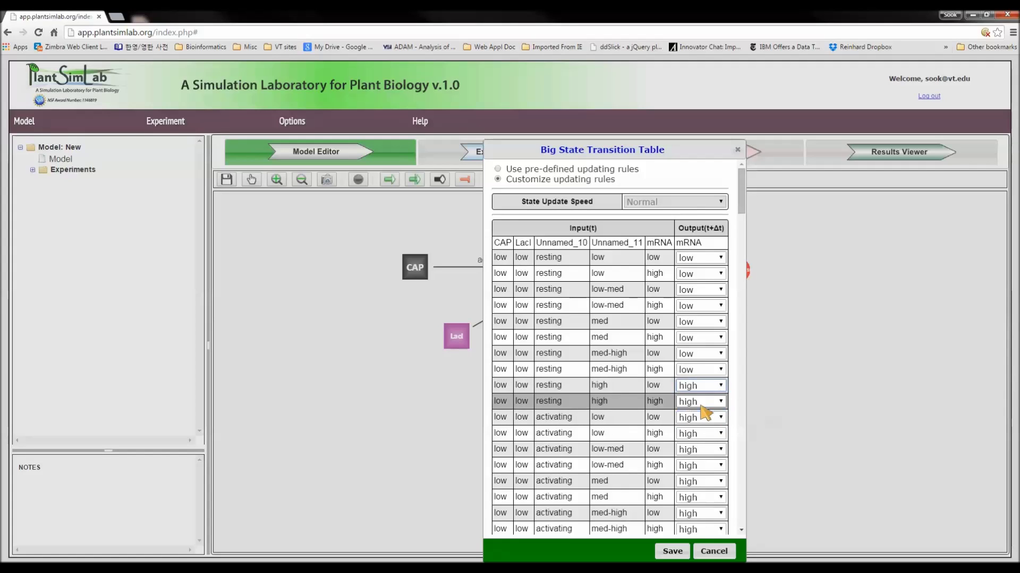
{"action": "left_click", "coordinate": [673, 552]}
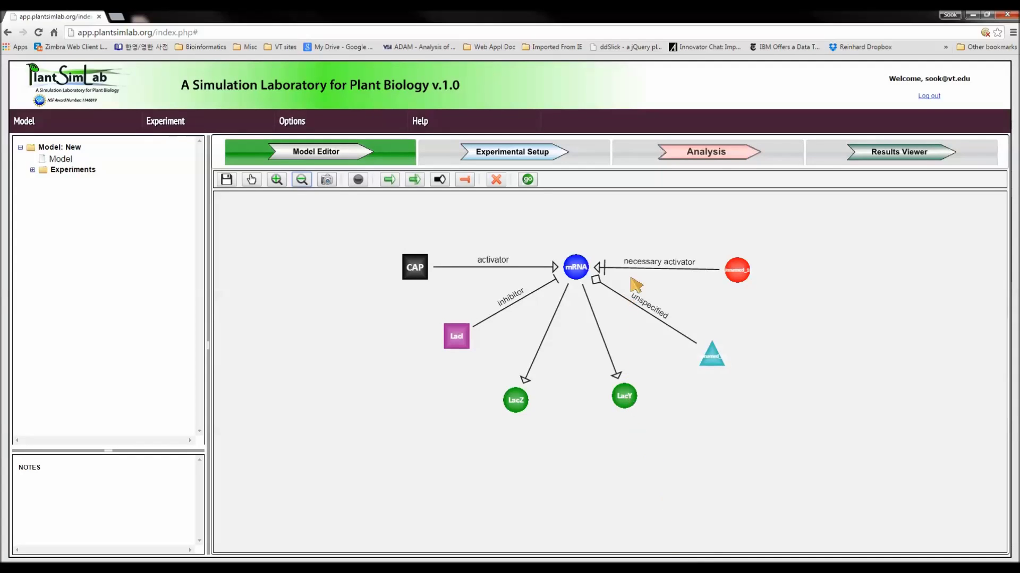
- Open mRNA's full state transition table from the necessary activator edge, switch it back to pre-defined updating rules and save it
{"action": "left_click", "coordinate": [651, 271]}
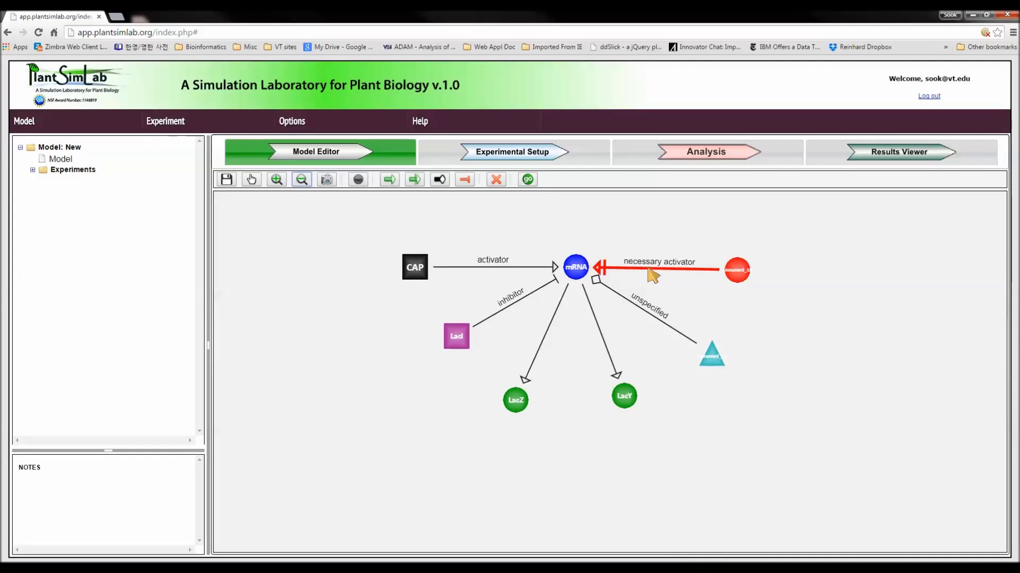
{"action": "right_click", "coordinate": [651, 271]}
{"action": "left_click", "coordinate": [662, 277]}
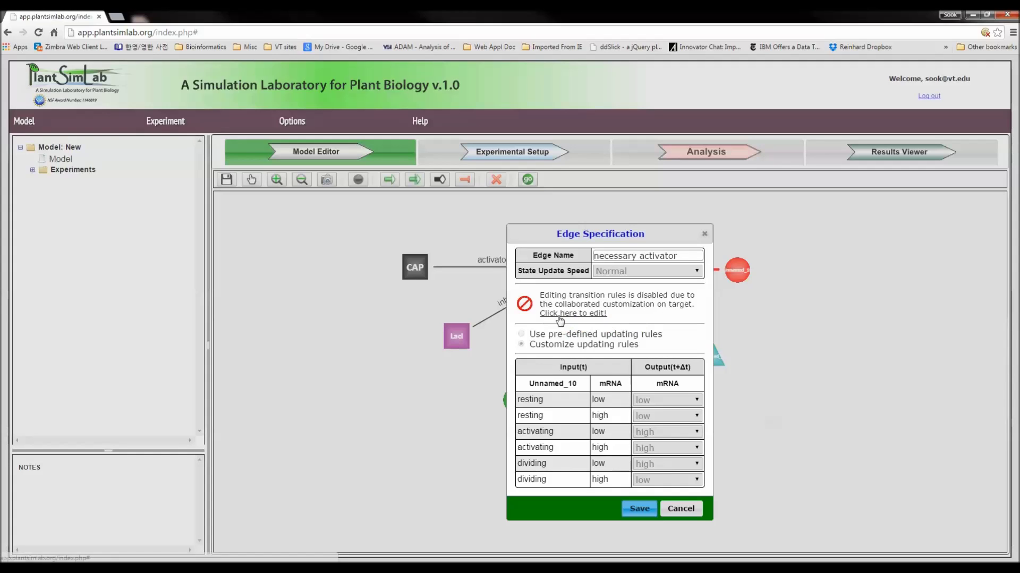
{"action": "left_click", "coordinate": [584, 315]}
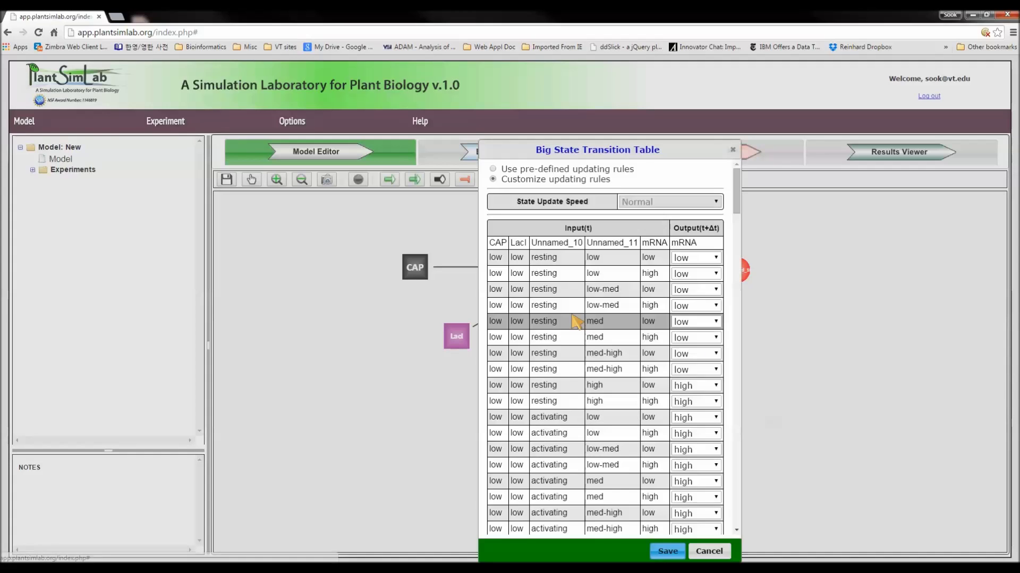
{"action": "left_click", "coordinate": [493, 169]}
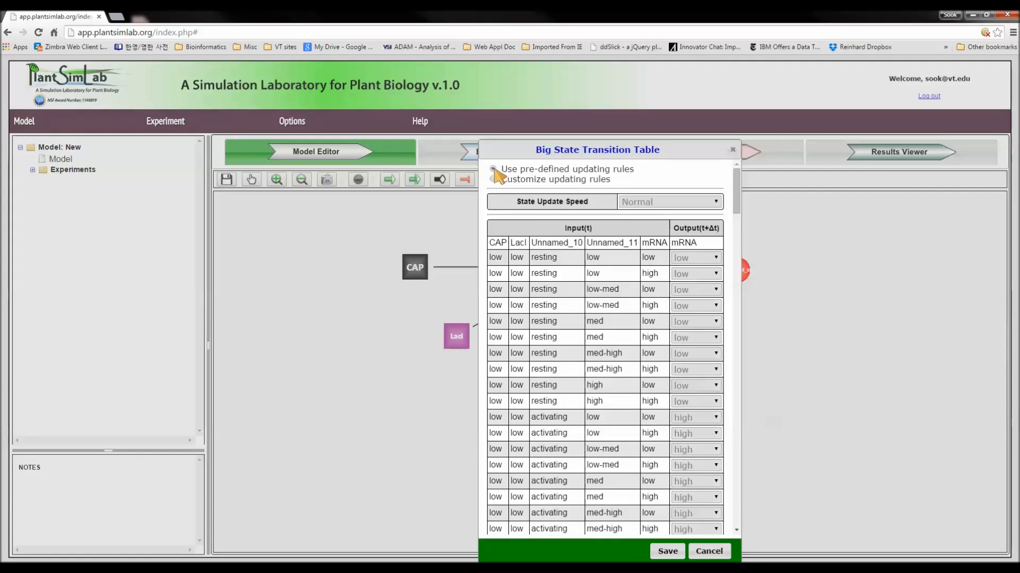
{"action": "left_click", "coordinate": [667, 552]}
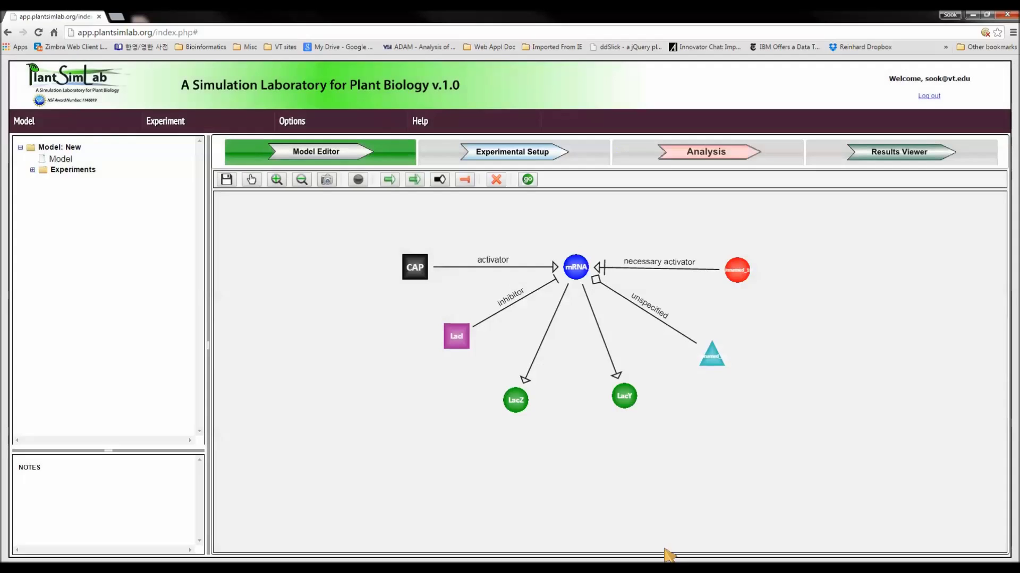
- Reopen the necessary activator edge's specification to check whether its updating rules can be edited, and close it without changes
{"action": "right_click", "coordinate": [659, 270]}
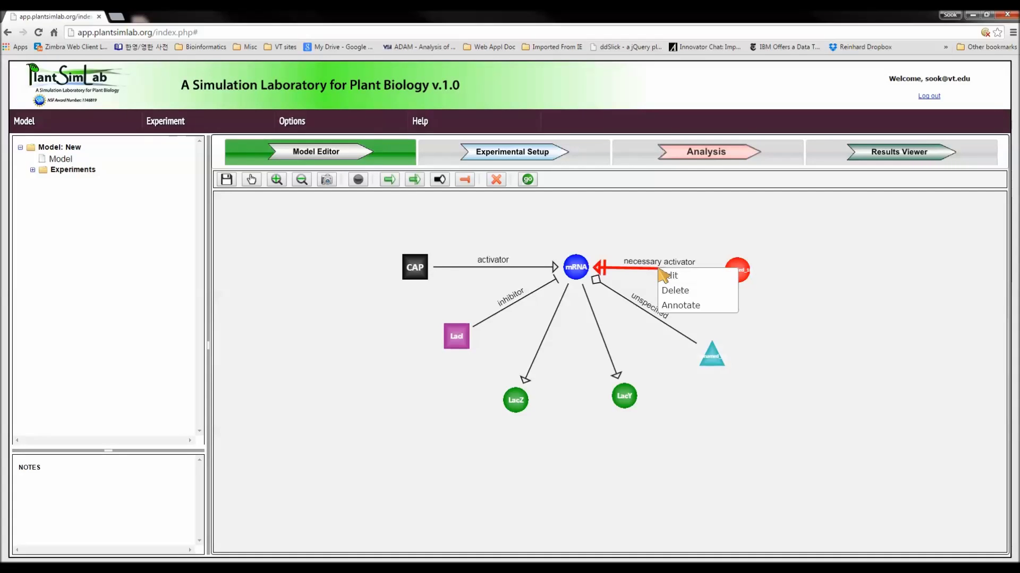
{"action": "left_click", "coordinate": [670, 276]}
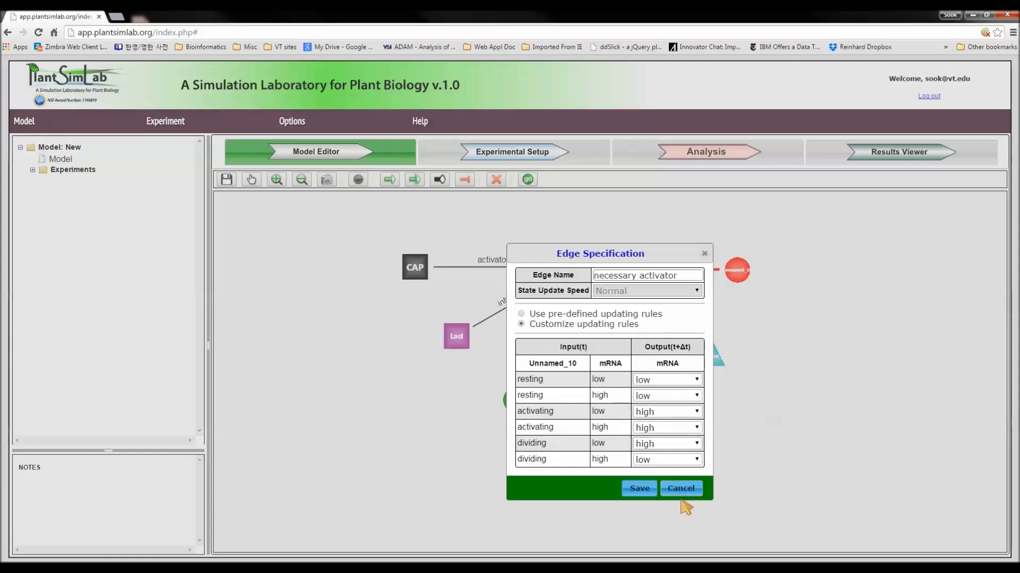
{"action": "left_click", "coordinate": [662, 498]}
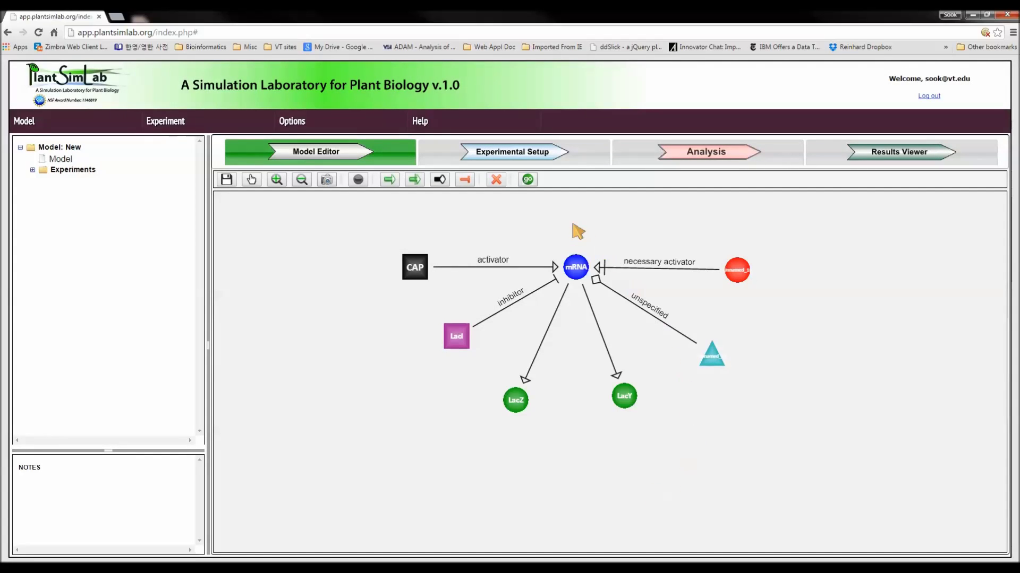
- Delete the necessary activator edge and the red circle node, confirming each deletion
{"action": "left_click", "coordinate": [498, 183]}
{"action": "left_click", "coordinate": [670, 270]}
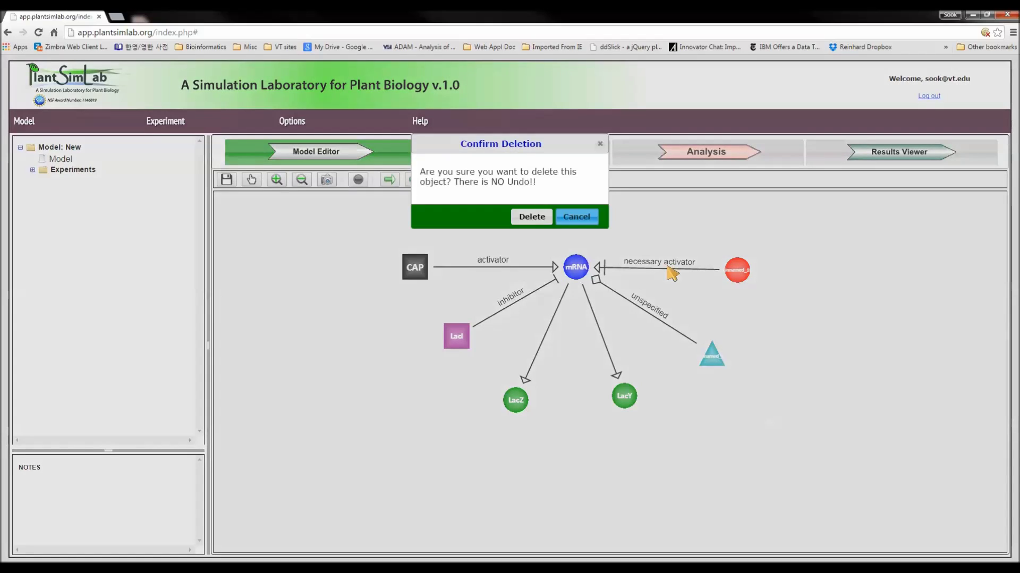
{"action": "left_click", "coordinate": [531, 216]}
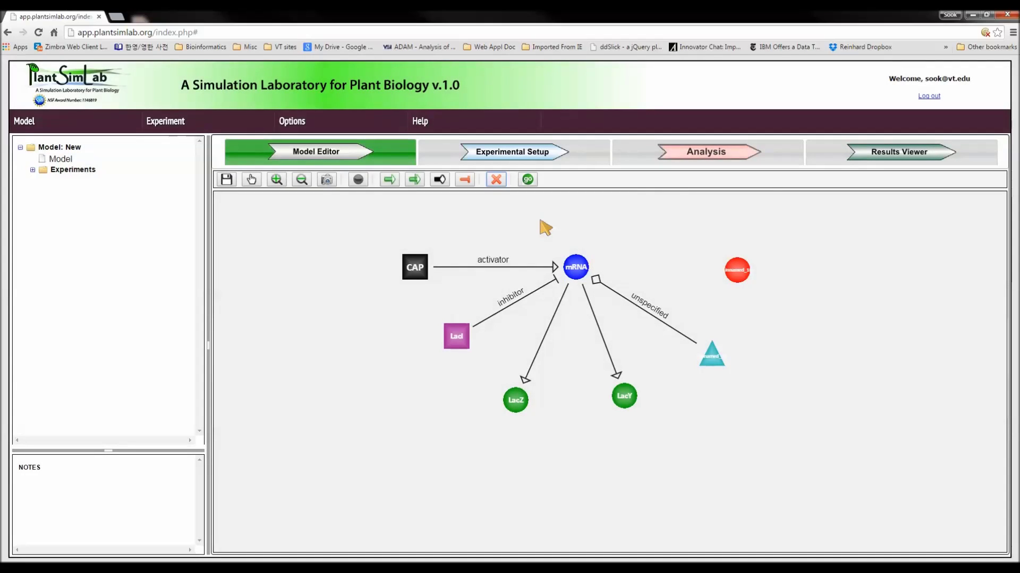
{"action": "left_click", "coordinate": [496, 180]}
{"action": "left_click", "coordinate": [738, 268]}
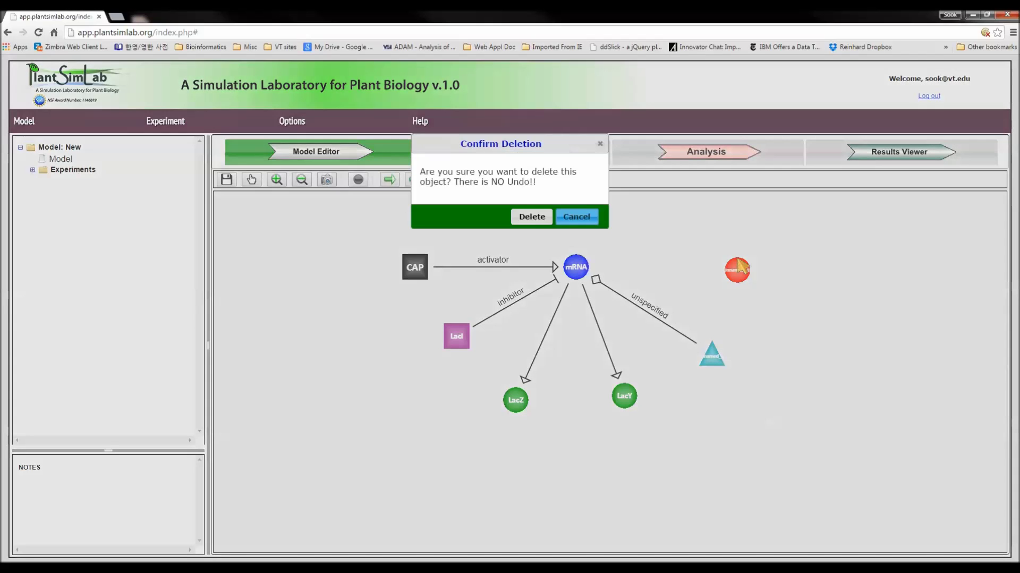
{"action": "left_click", "coordinate": [531, 217]}
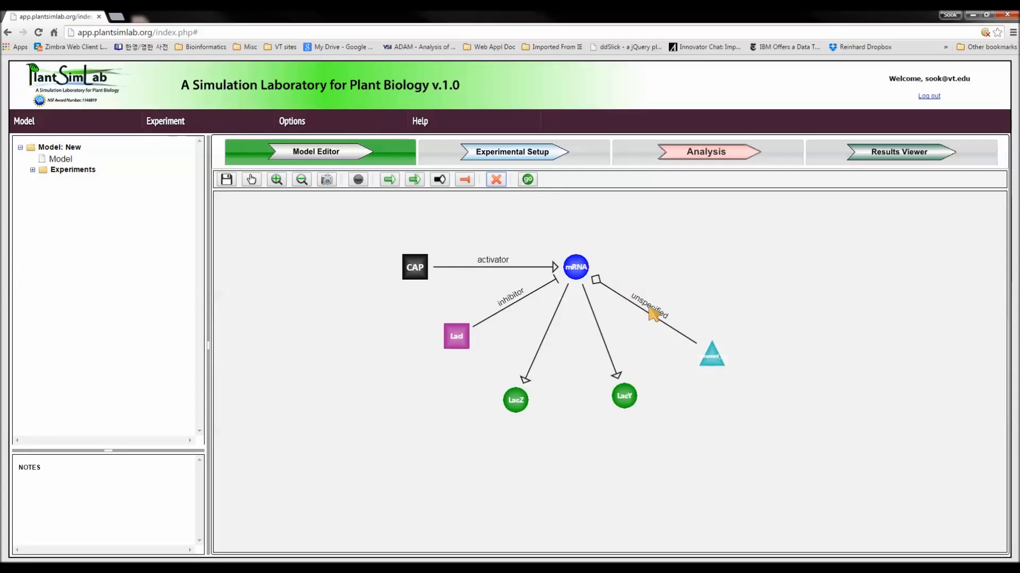
- Delete the cyan triangle node together with its unspecified edge to mRNA, and confirm the deletion
{"action": "left_click", "coordinate": [713, 360]}
{"action": "right_click", "coordinate": [716, 365]}
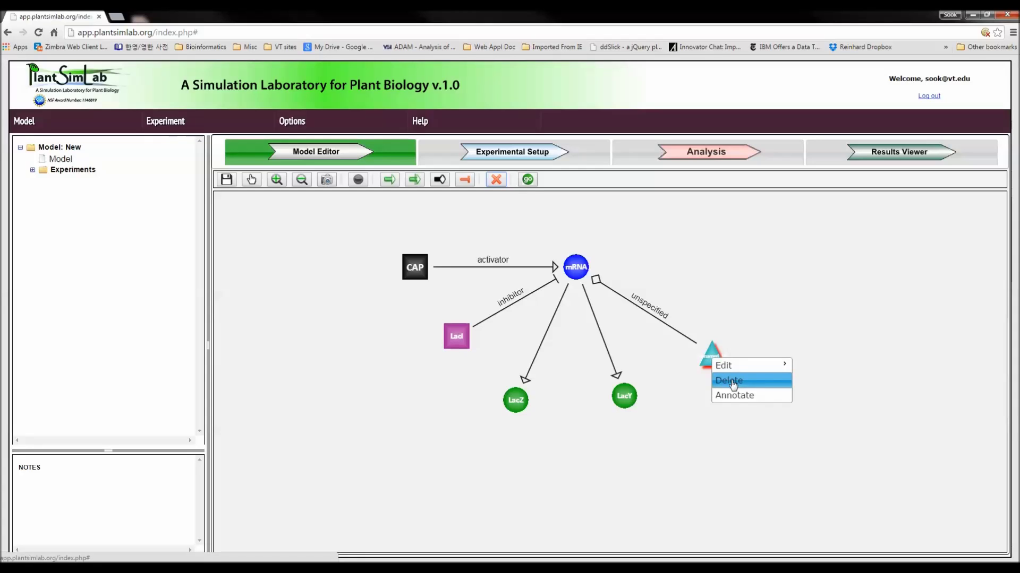
{"action": "left_click", "coordinate": [732, 382]}
{"action": "left_click", "coordinate": [531, 217]}
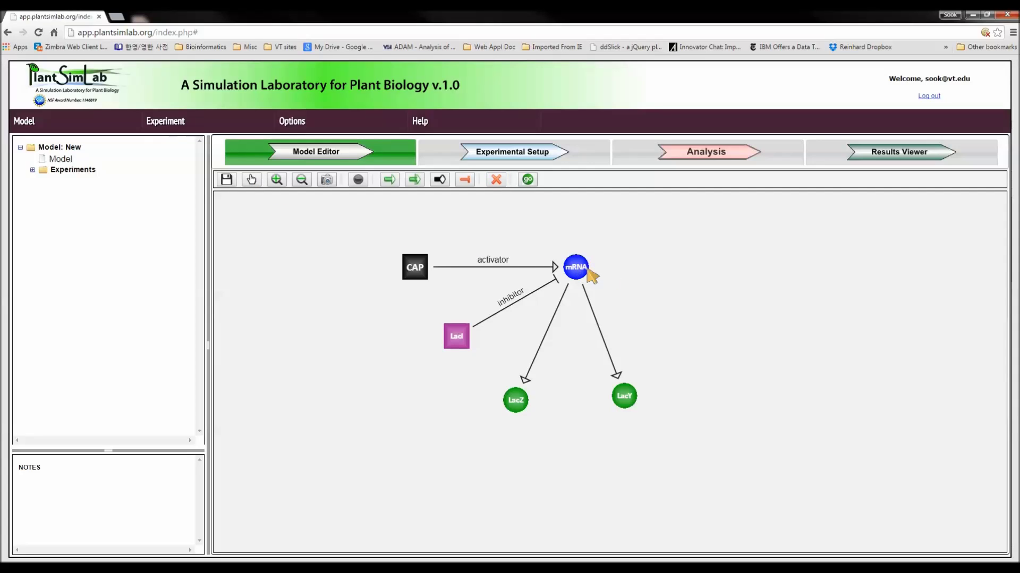
- Enlarge and recentre the network, and move LacY slightly so that it lines up horizontally with LacZ
{"action": "left_click", "coordinate": [277, 180]}
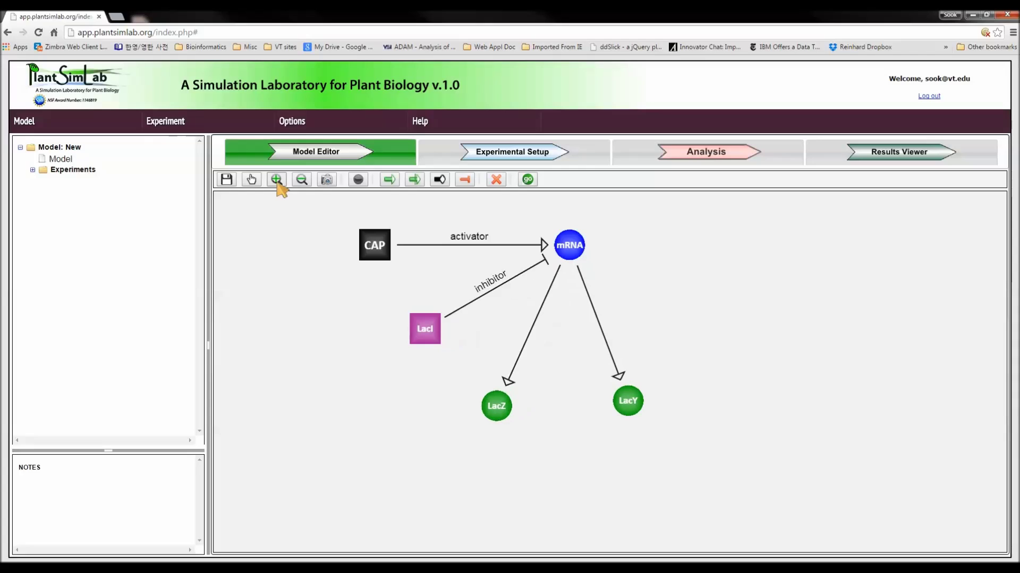
{"action": "left_click_drag", "start_coordinate": [521, 323], "coordinate": [524, 341]}
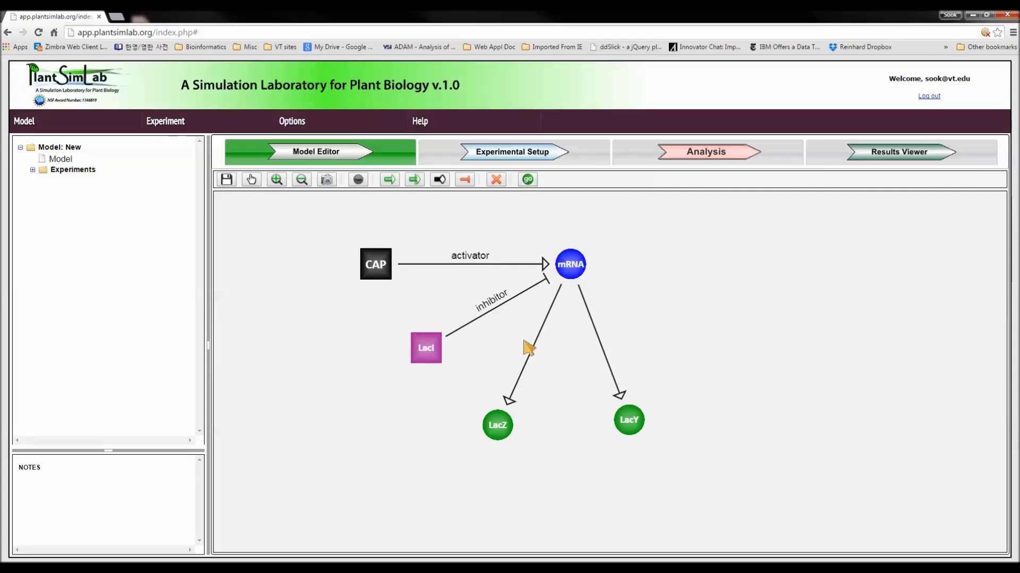
{"action": "left_click_drag", "start_coordinate": [626, 413], "coordinate": [619, 418]}
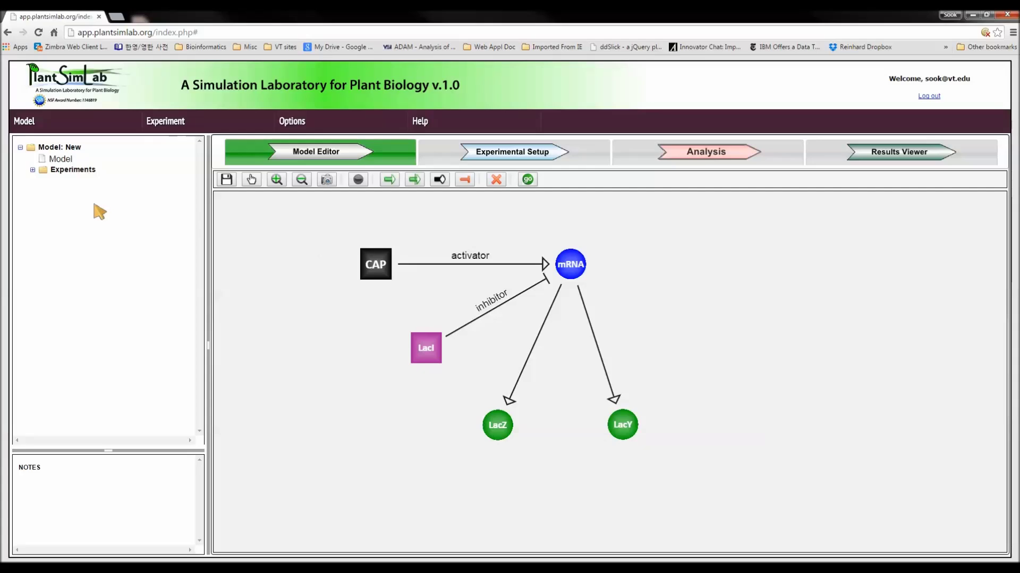
- Save the model as my-first-model and expand its entry in the model tree
{"action": "left_click", "coordinate": [31, 122]}
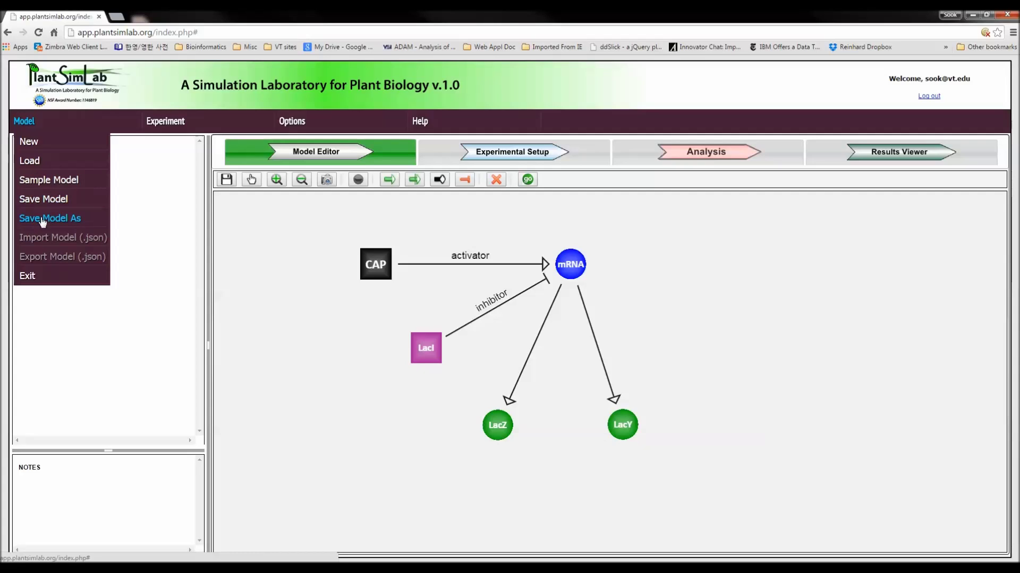
{"action": "left_click", "coordinate": [226, 183]}
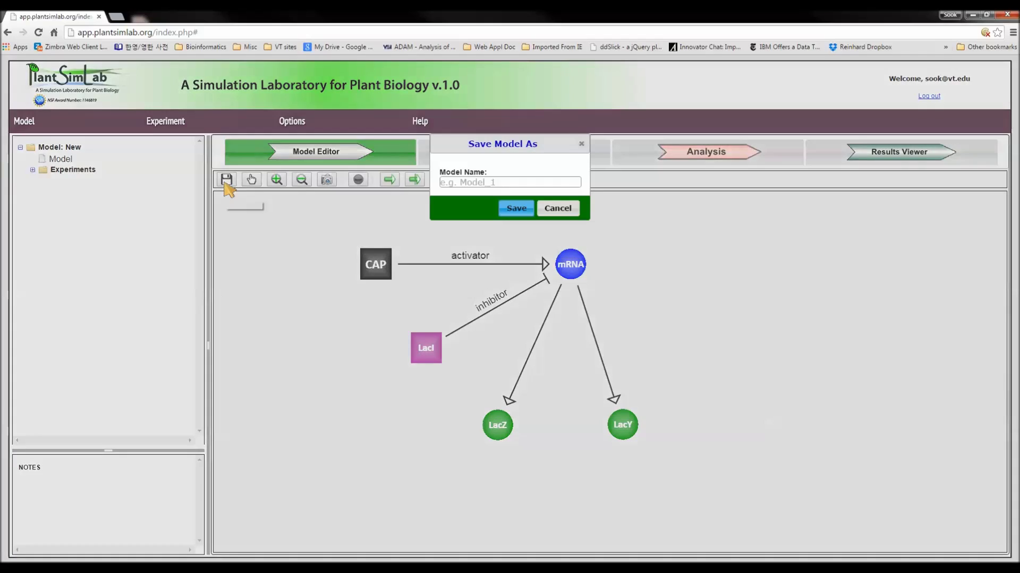
{"action": "left_click", "coordinate": [500, 184]}
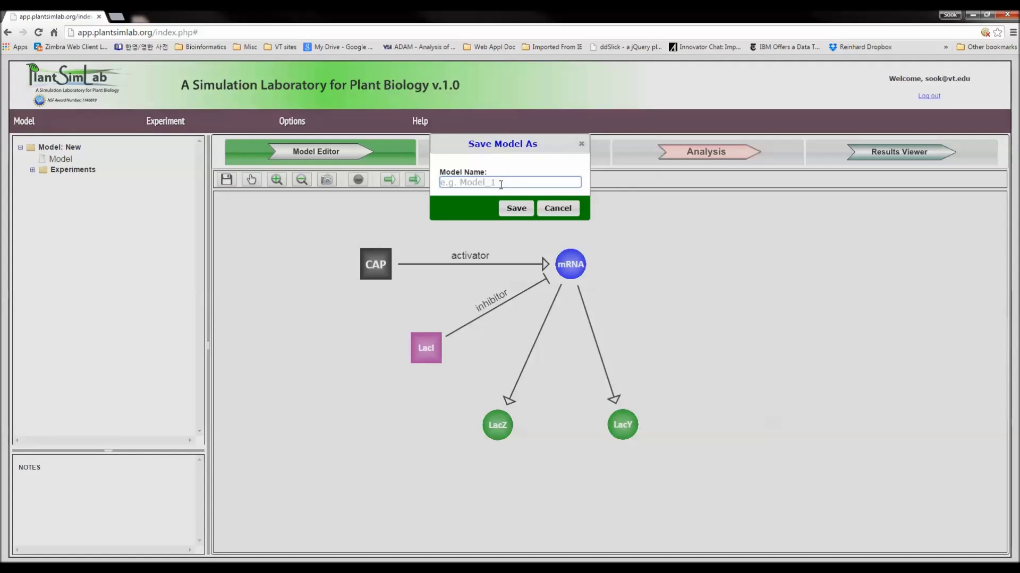
{"action": "type", "text": "my-first-model"}
{"action": "left_click", "coordinate": [516, 208]}
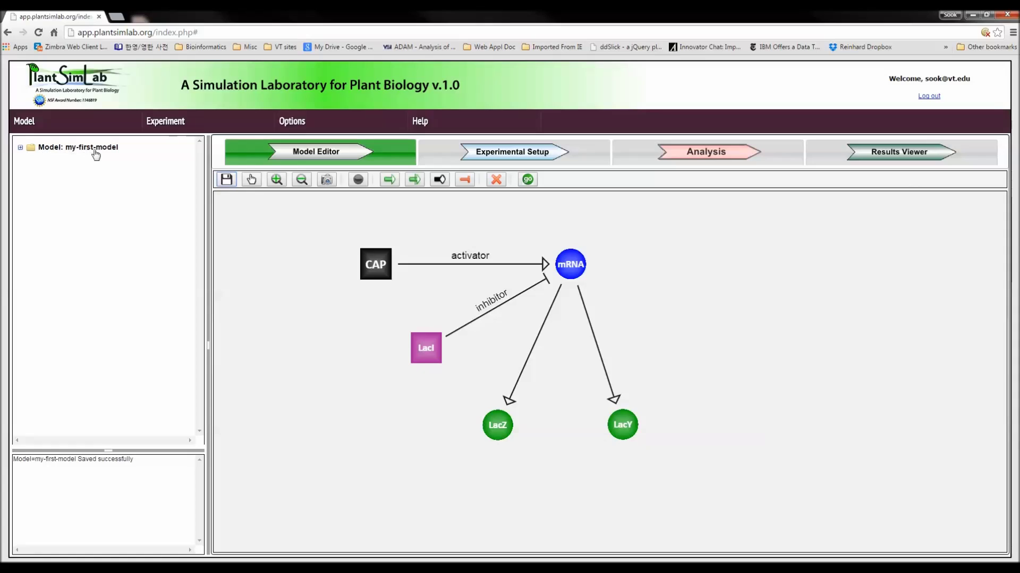
{"action": "left_click", "coordinate": [20, 148]}
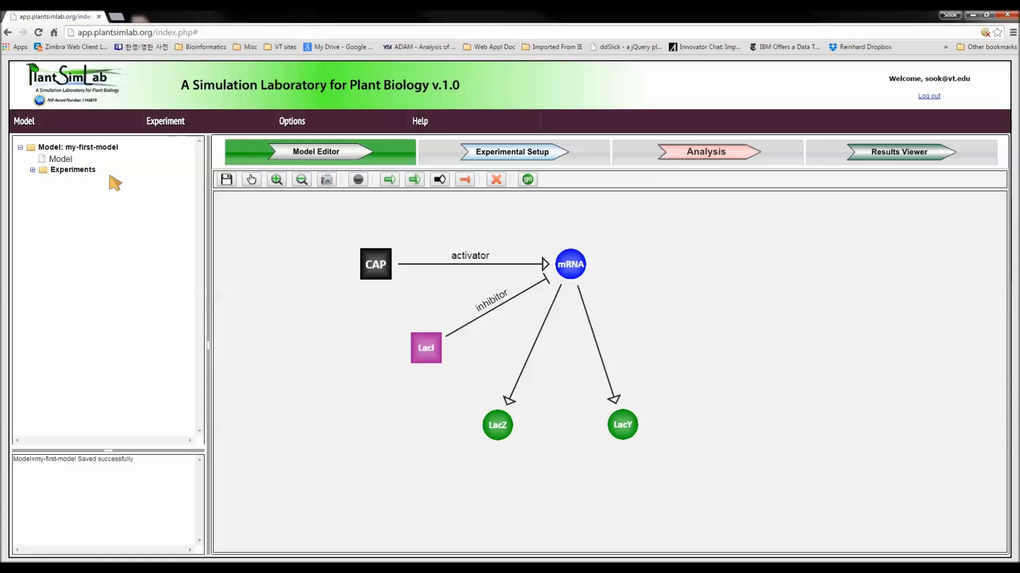
- Export the network as a PNG image, and check my-first-model_model.png in the photo viewer and the Downloads folder
{"action": "left_click", "coordinate": [327, 182]}
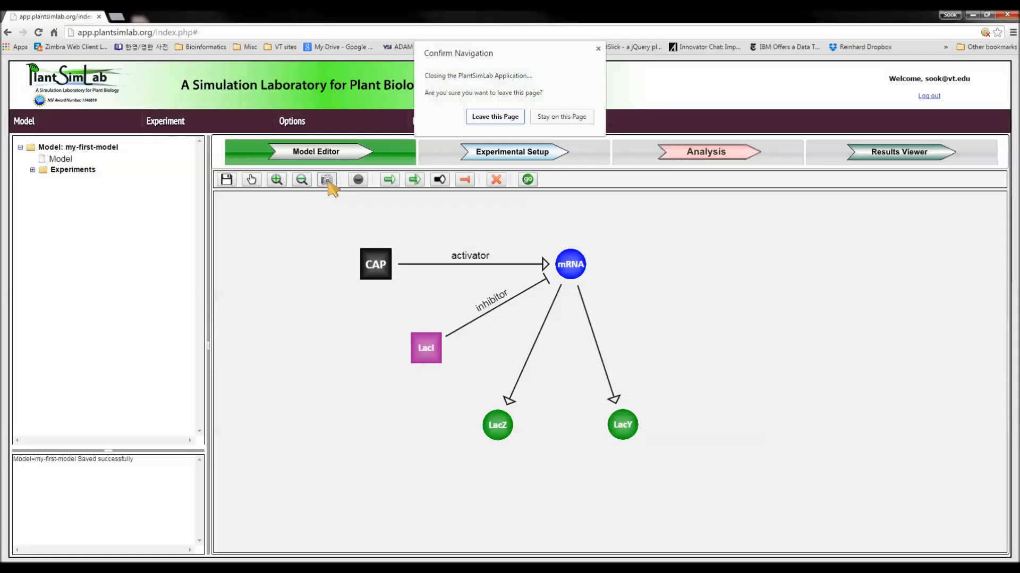
{"action": "left_click", "coordinate": [494, 117]}
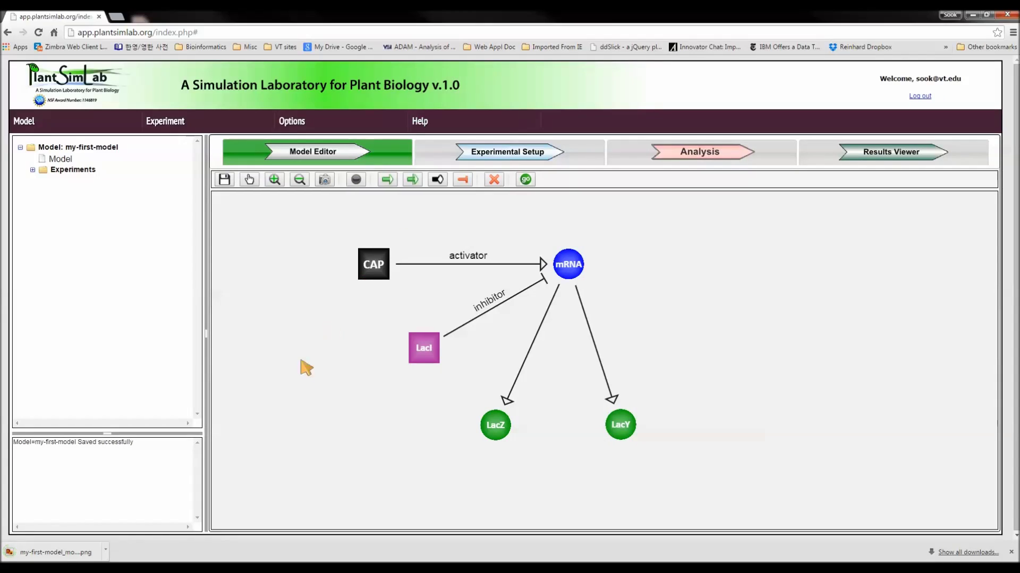
{"action": "left_click", "coordinate": [72, 554]}
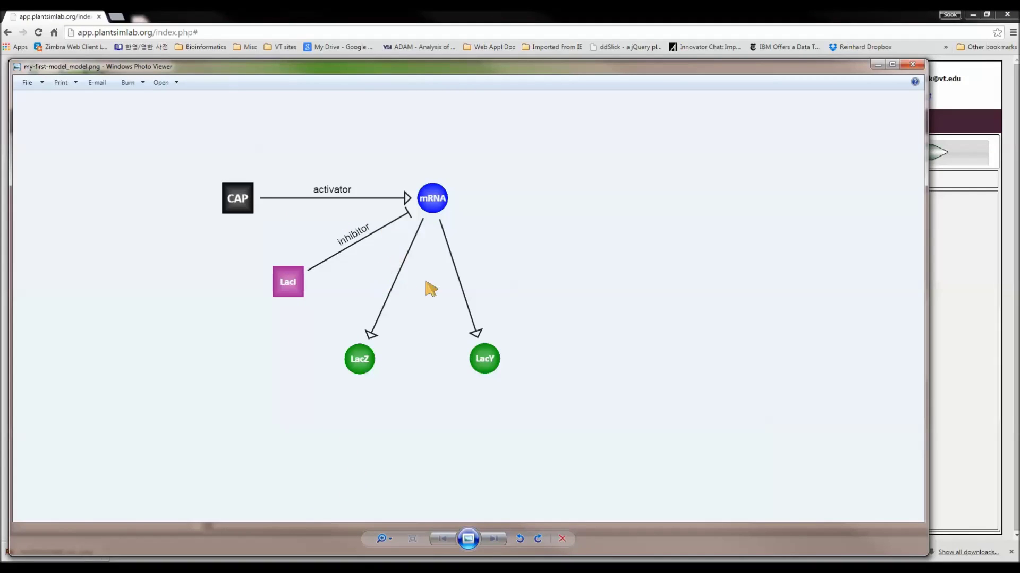
{"action": "left_click", "coordinate": [912, 65]}
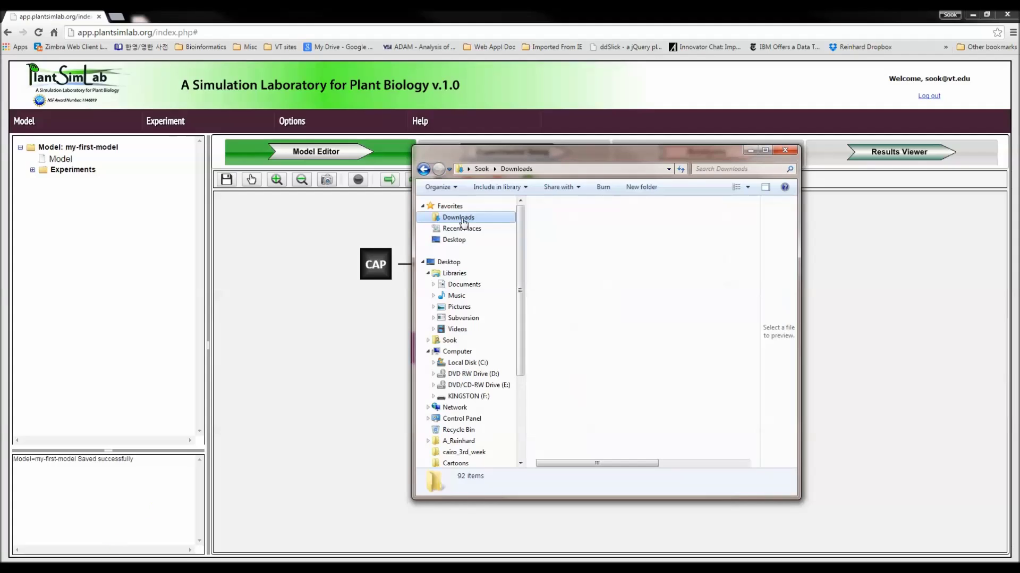
{"action": "left_click", "coordinate": [461, 220]}
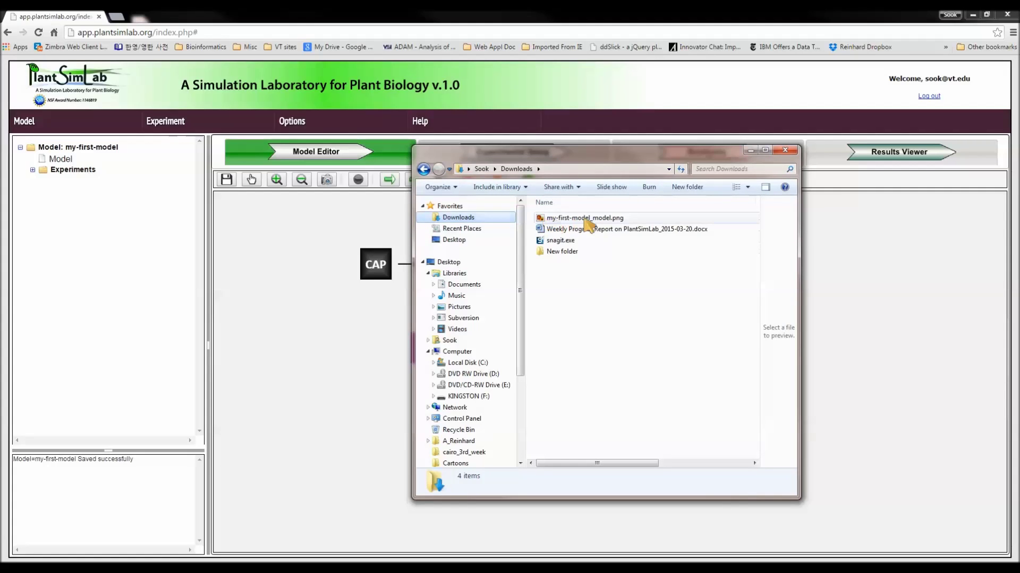
{"action": "left_click", "coordinate": [751, 151]}
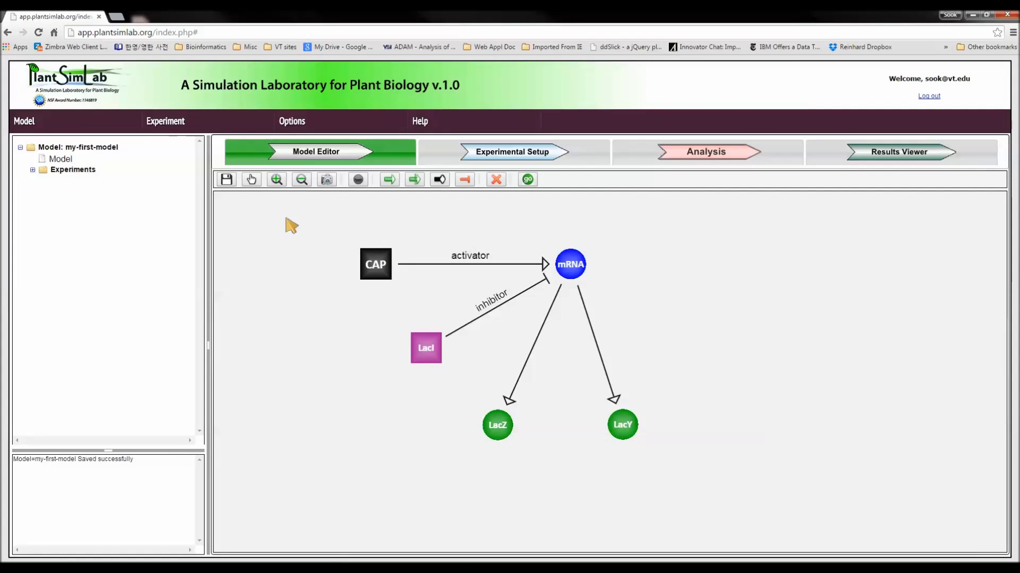
- Log out of the application and confirm leaving the page
{"action": "left_click", "coordinate": [38, 126]}
{"action": "left_click", "coordinate": [925, 100]}
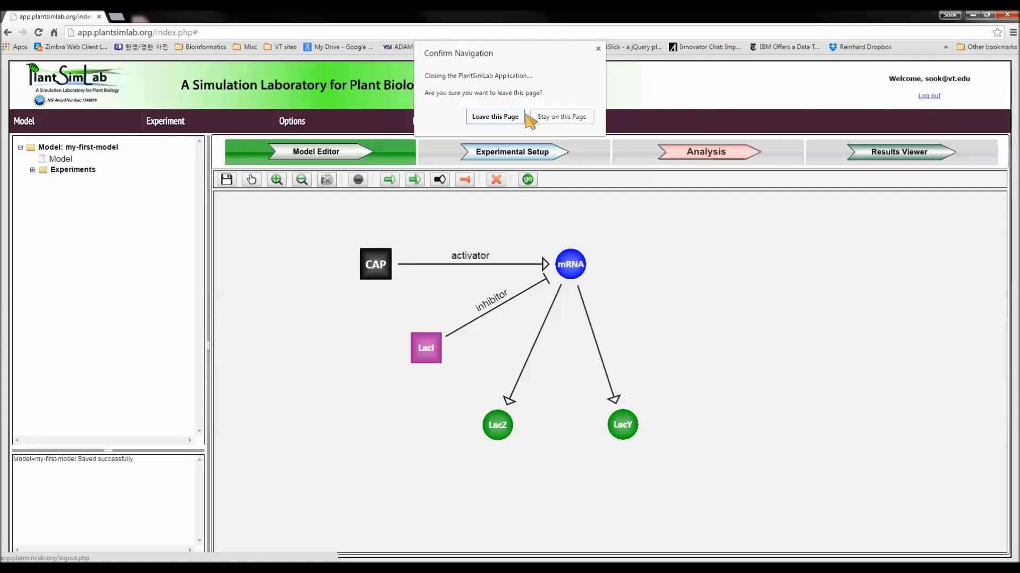
{"action": "left_click", "coordinate": [501, 119]}
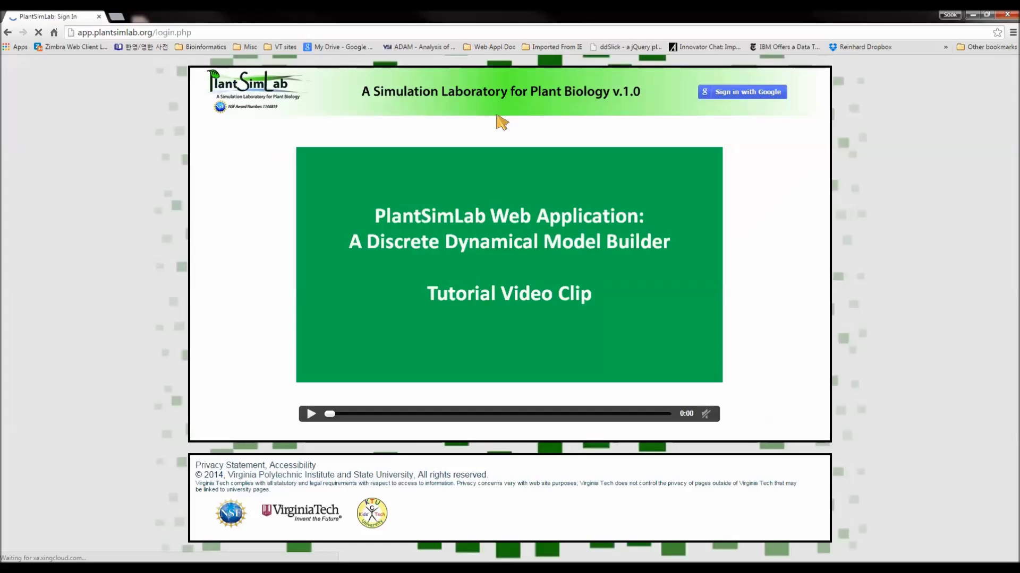